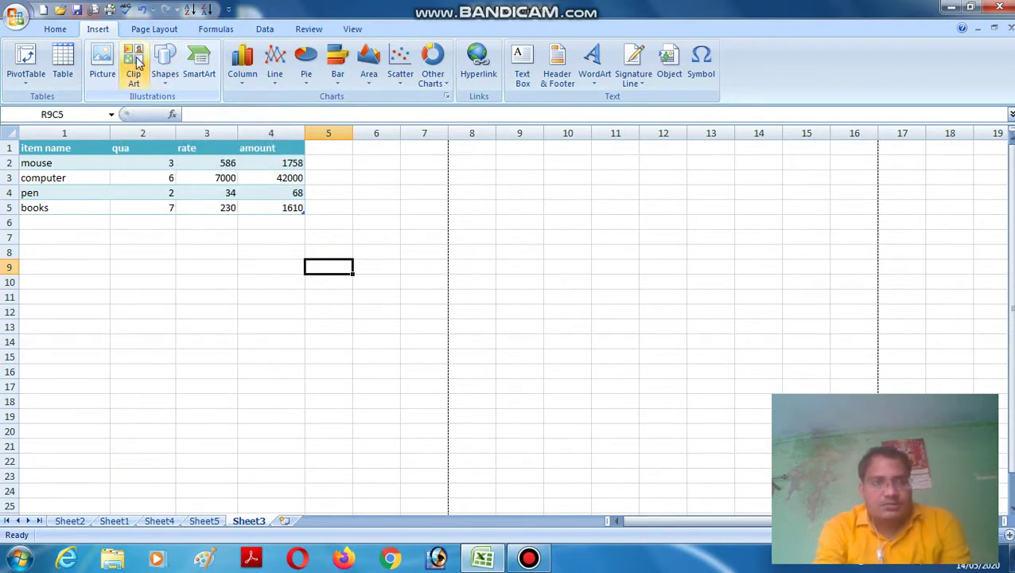
Step: Search the clip art library for "cat", allowing additional images from Microsoft Office Online
click(133, 64)
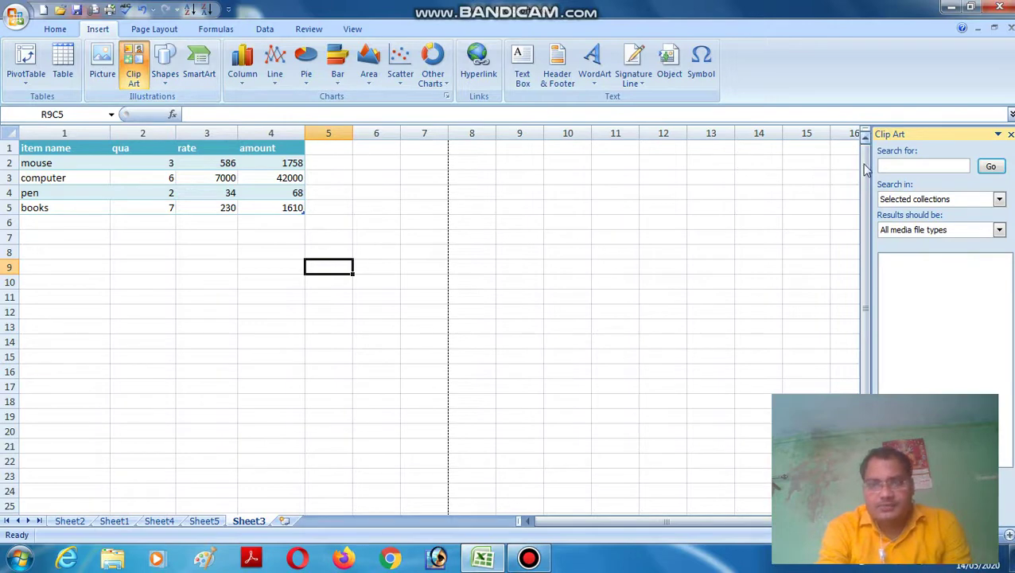
click(893, 166)
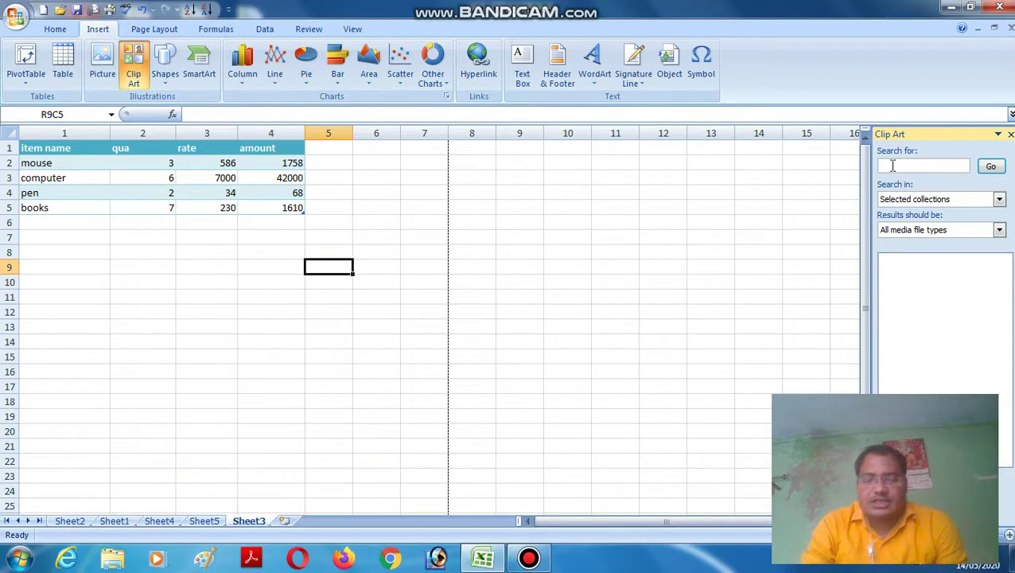
text(cat)
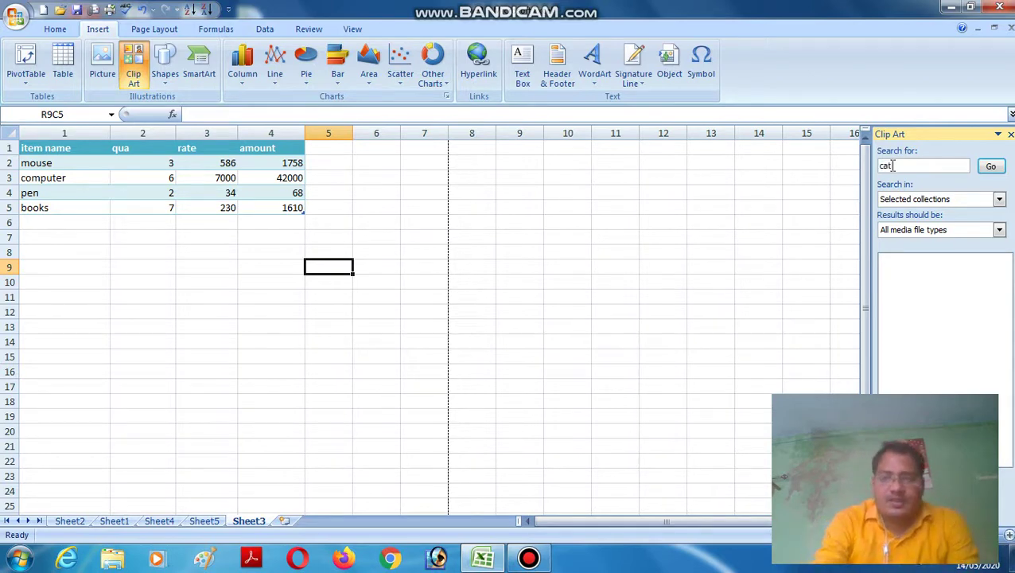
key(Return)
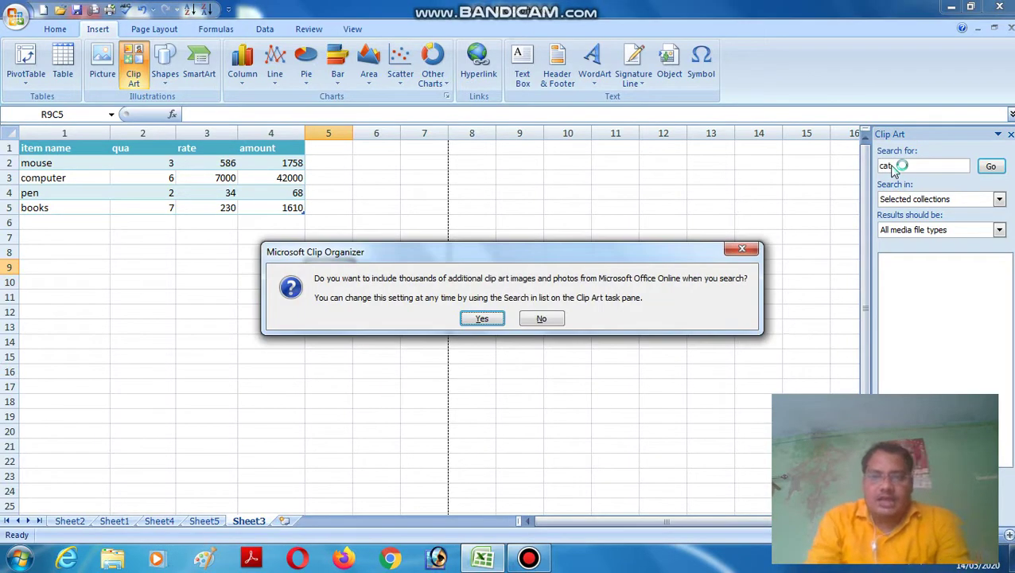
click(482, 318)
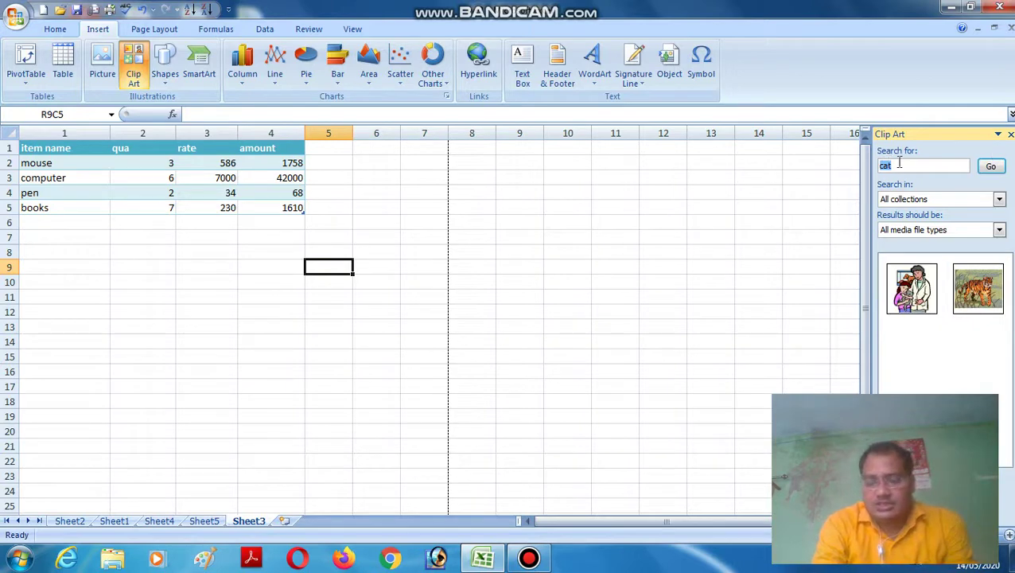
Step: Search the clip art collections in turn for "rose", "man", "computer", "cow" and "dog"
key(BackSpace)
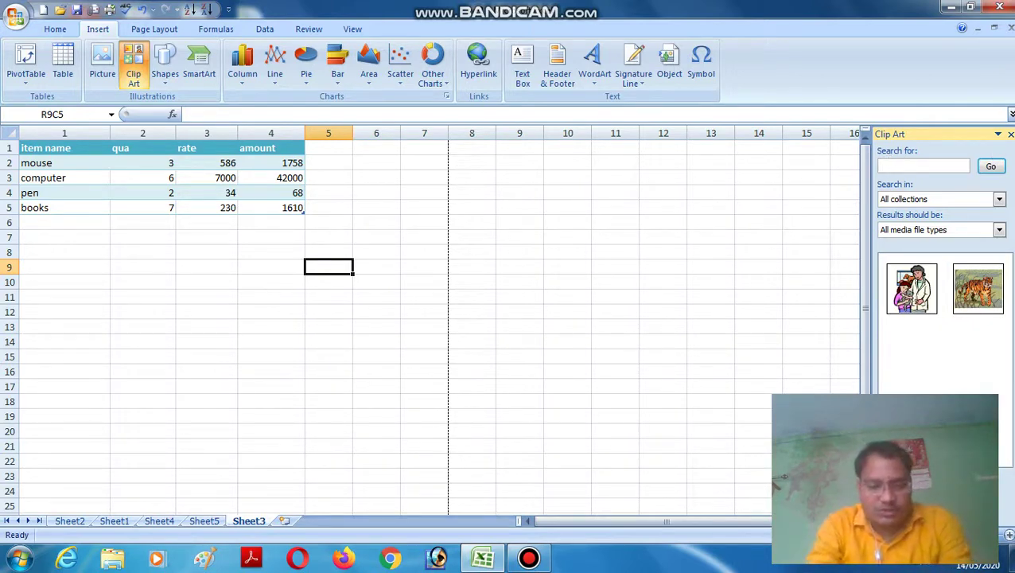
key(Return)
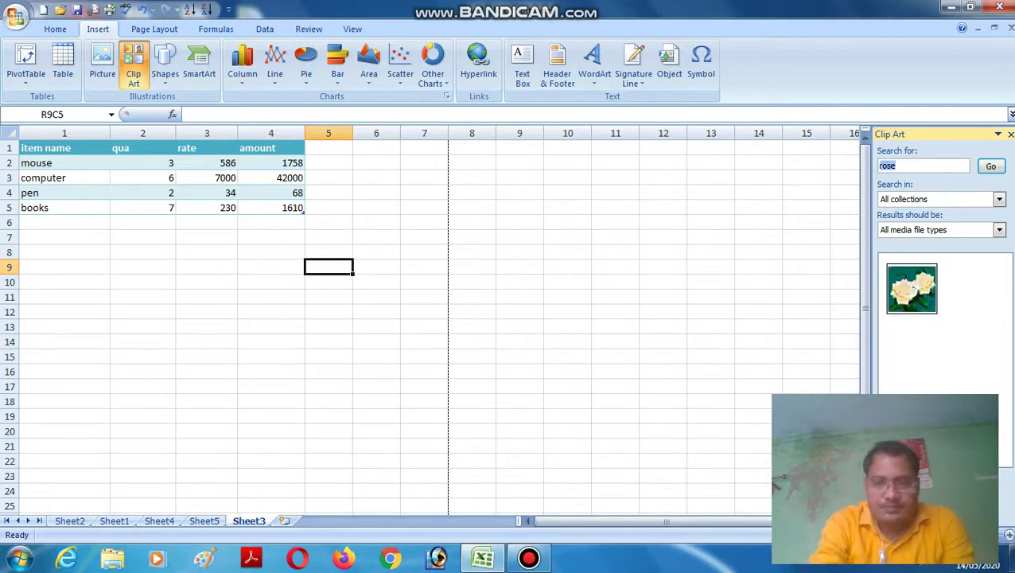
key(BackSpace)
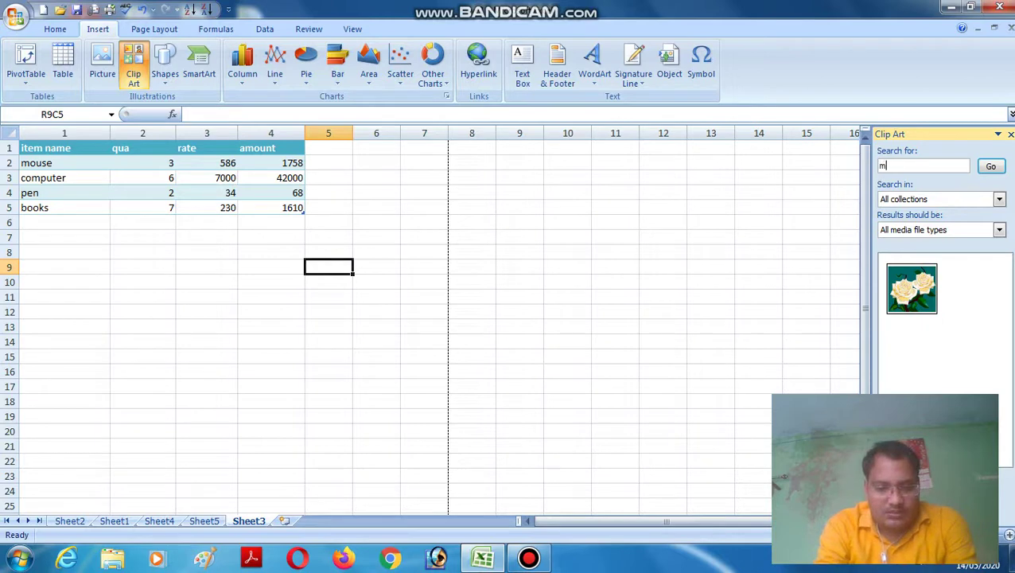
key(Return)
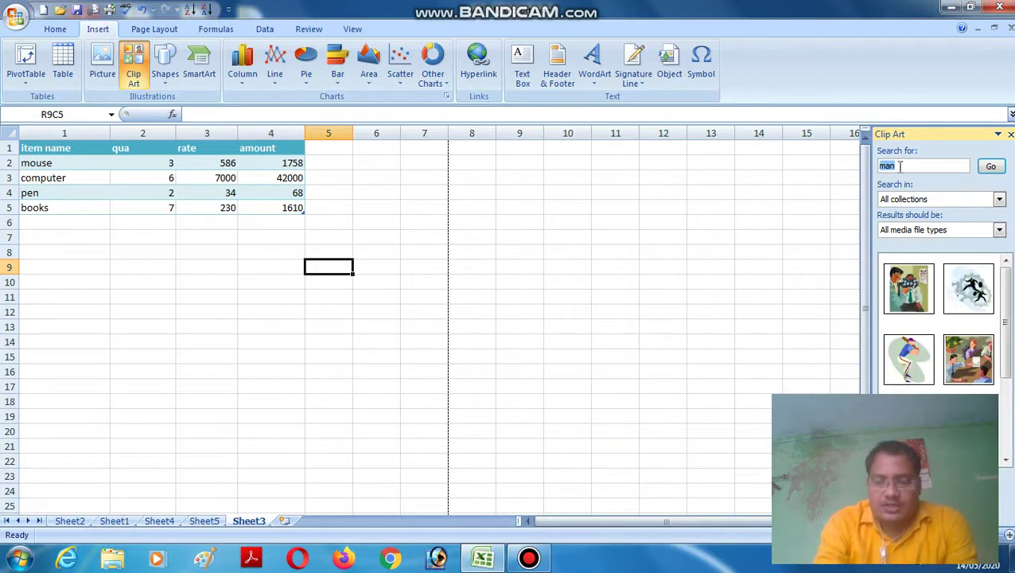
text(computer)
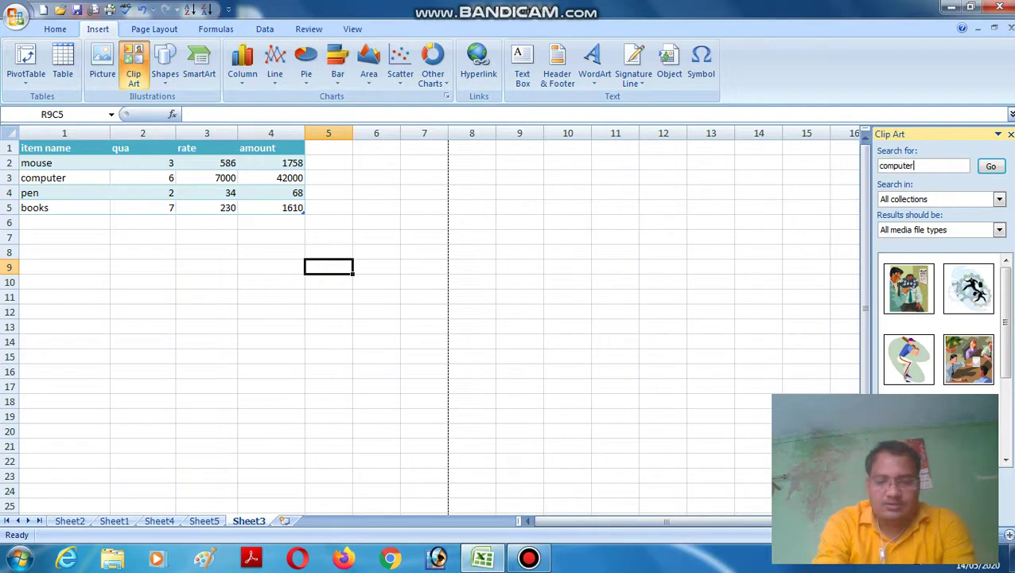
key(Return)
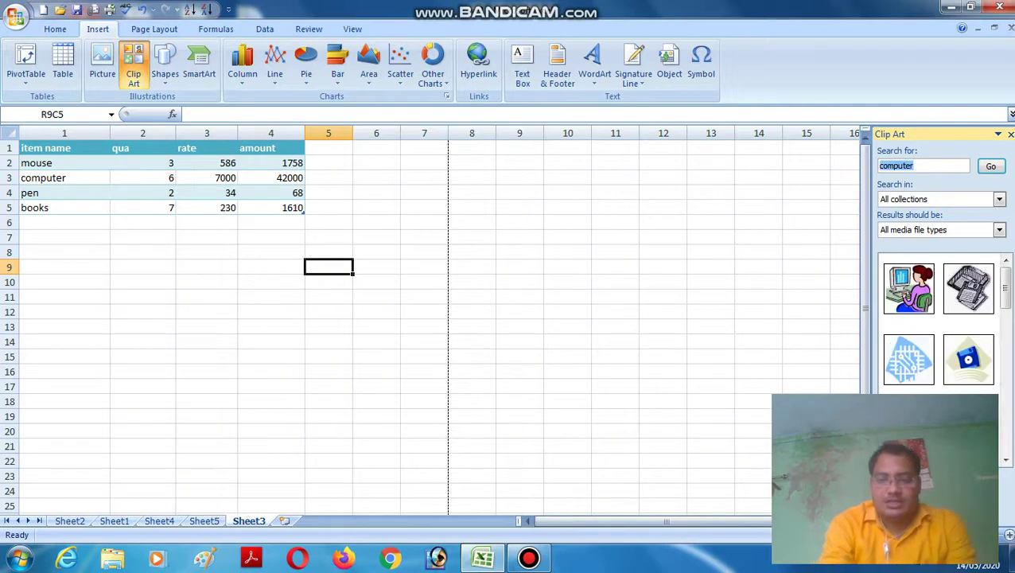
key(BackSpace)
key(Return)
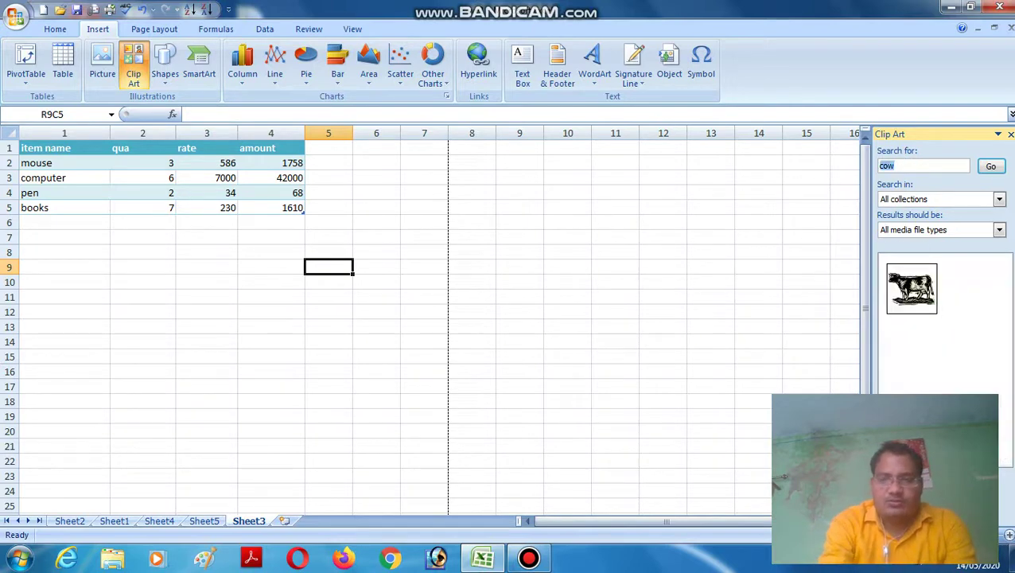
key(BackSpace)
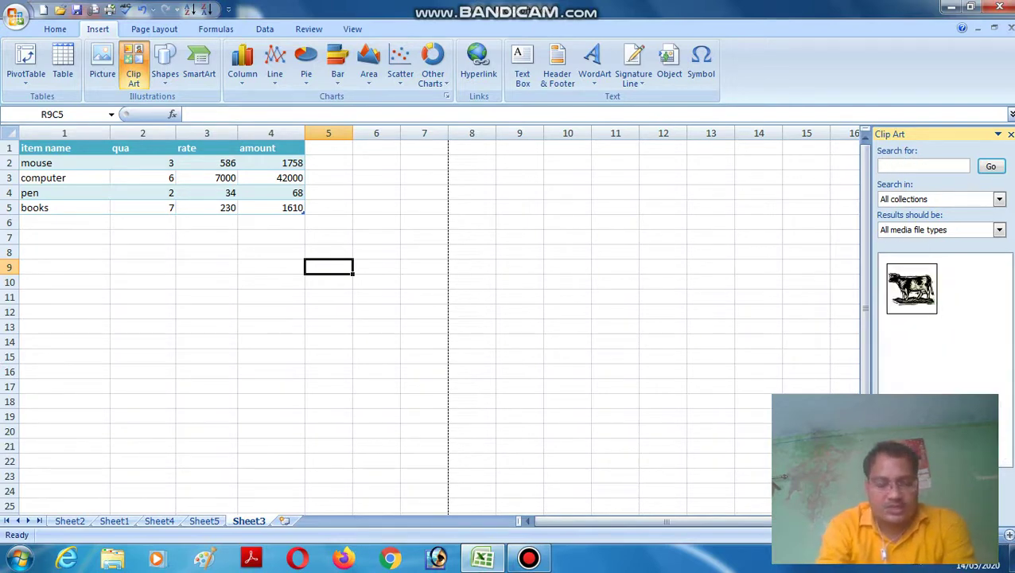
key(Return)
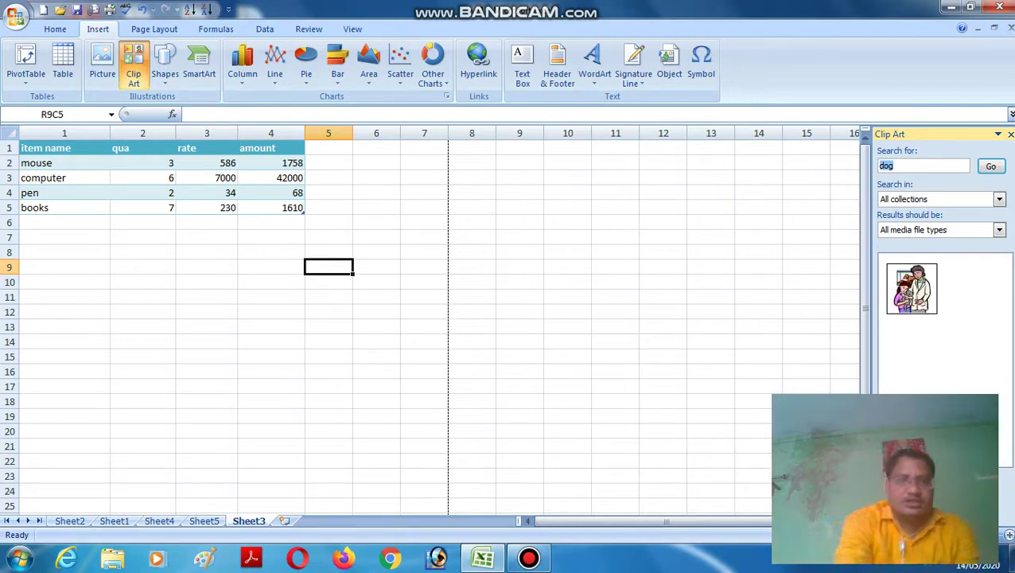
Step: Insert the clip art found for "dog" and apply a white-framed perspective picture style to it
click(1010, 134)
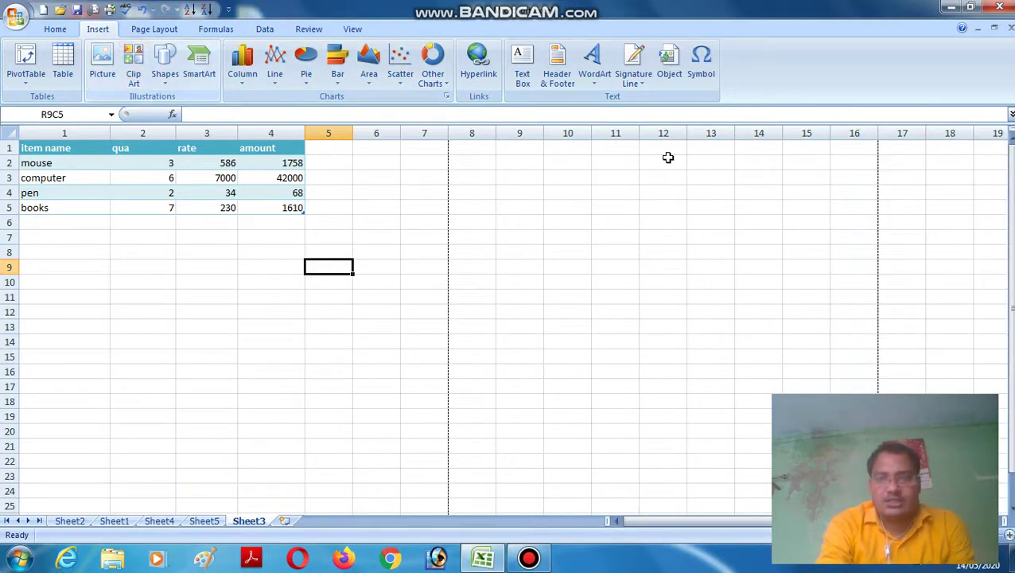
click(135, 78)
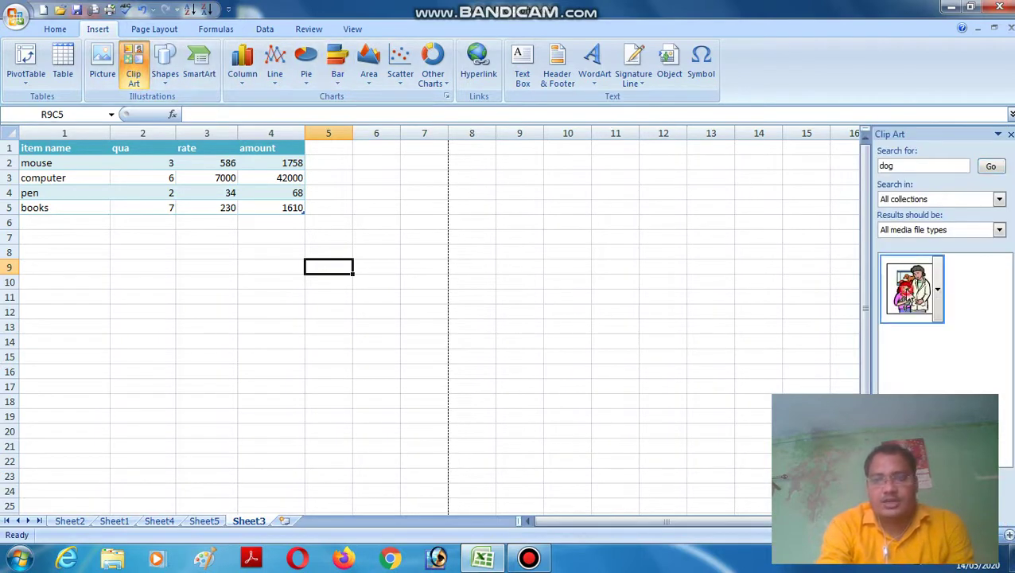
click(911, 288)
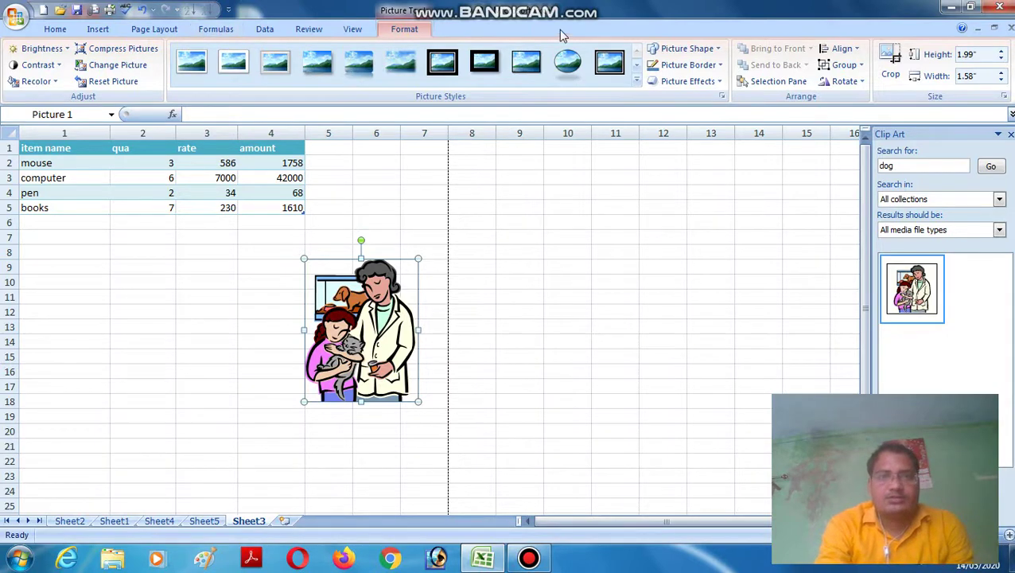
click(636, 82)
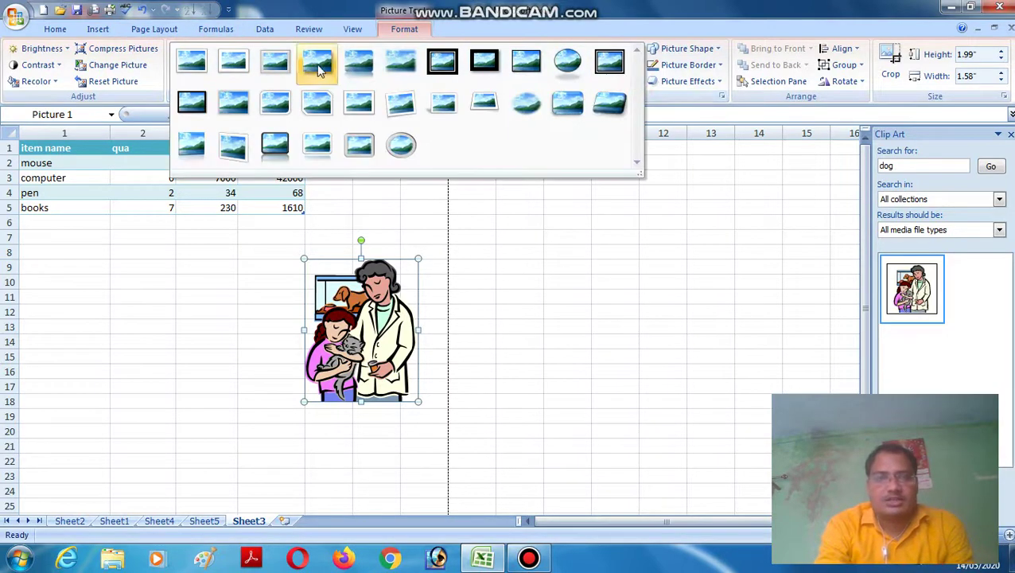
click(234, 146)
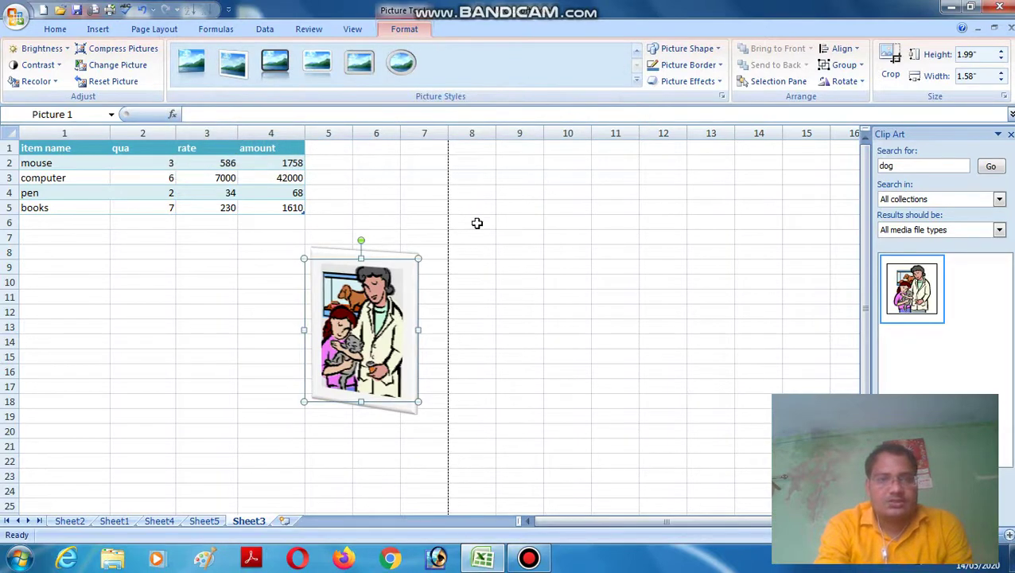
drag(478, 223, 120, 149)
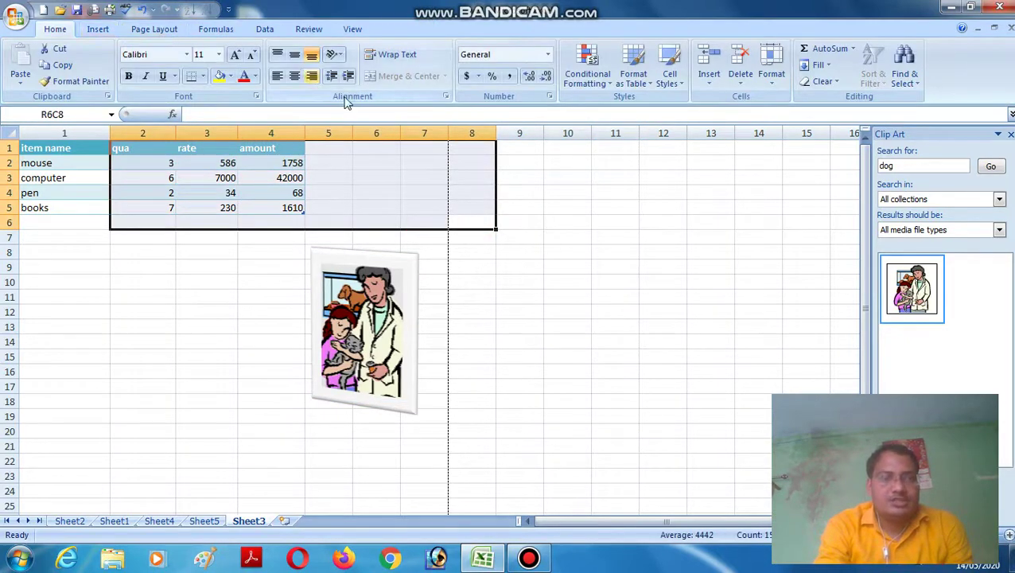
click(626, 295)
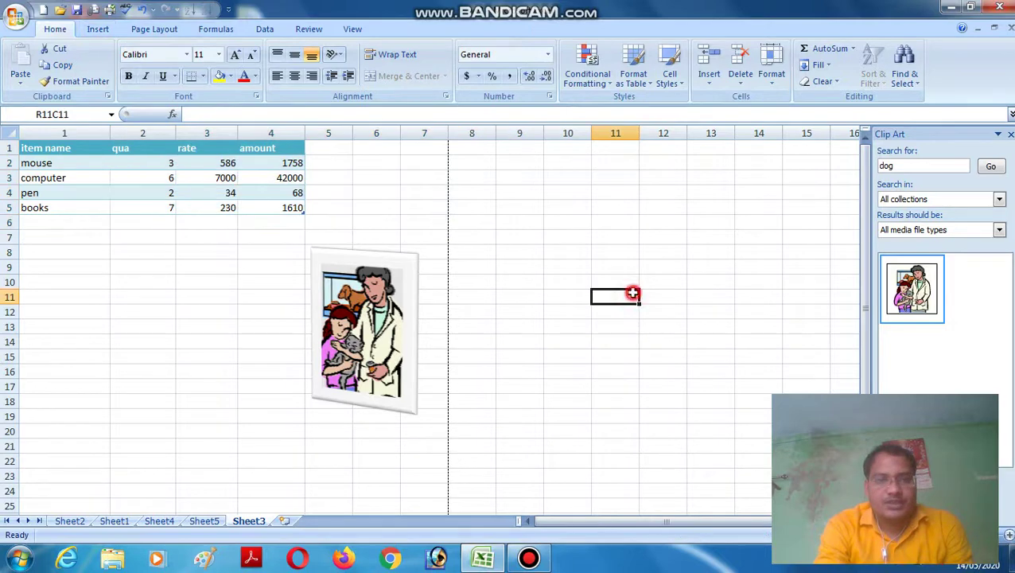
Step: Delete the framed clip art picture from the sheet
click(409, 277)
key(Delete)
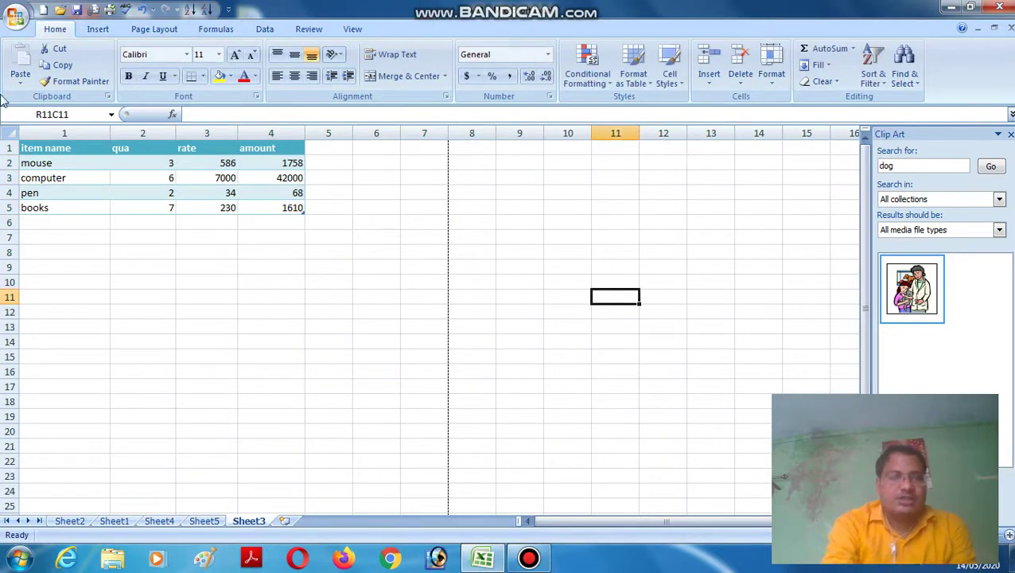
click(99, 29)
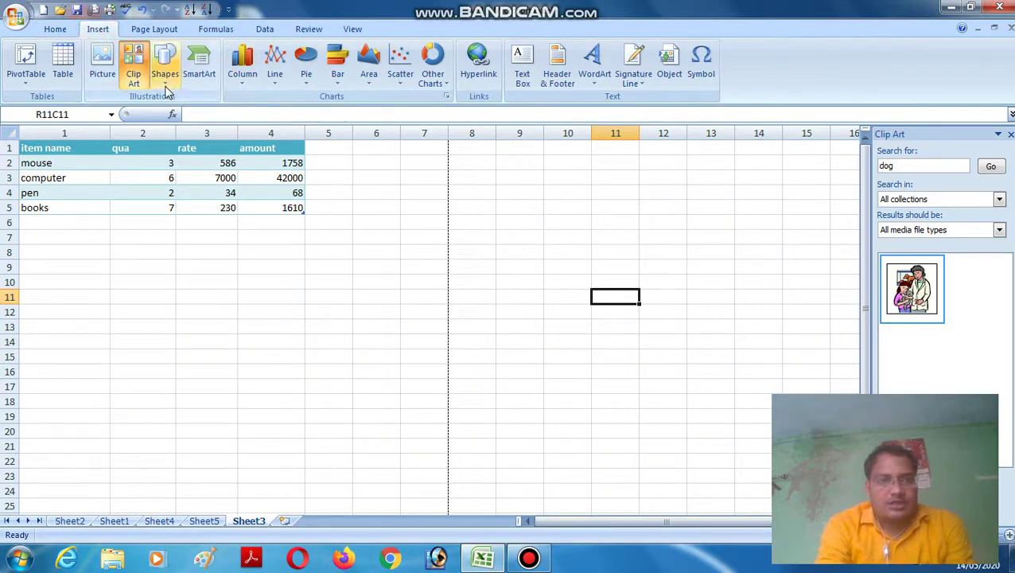
click(570, 271)
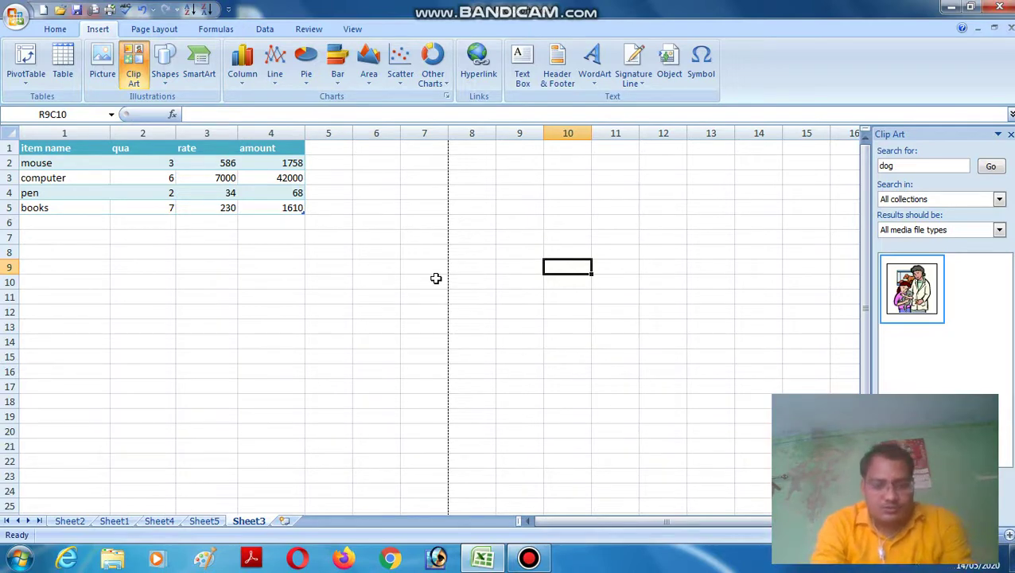
click(624, 205)
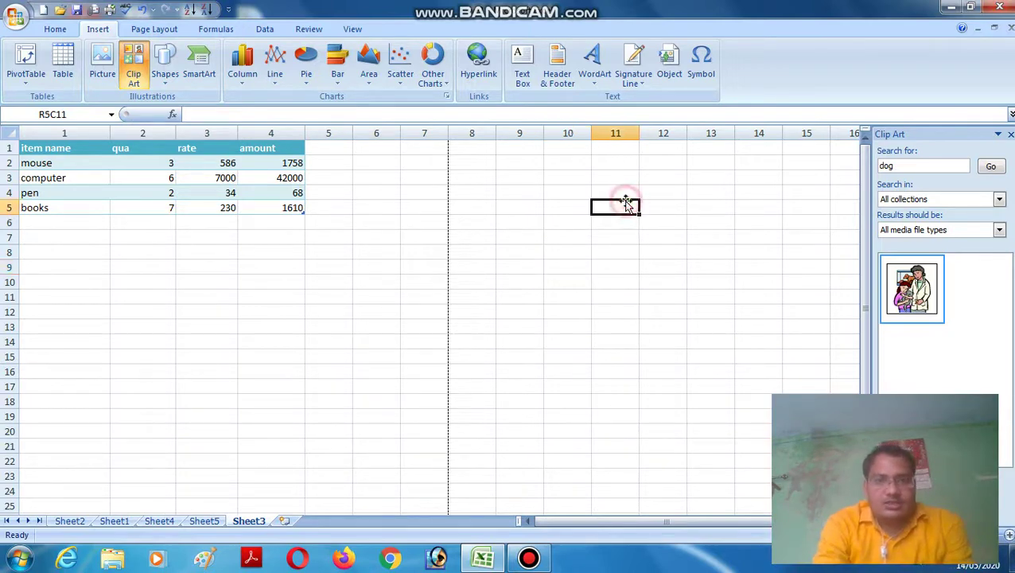
click(378, 193)
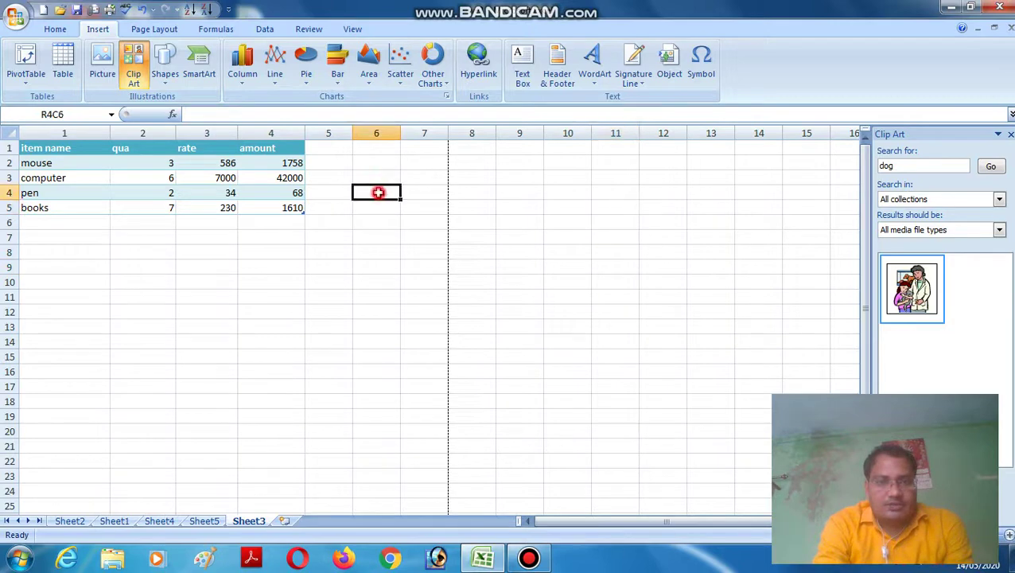
click(167, 81)
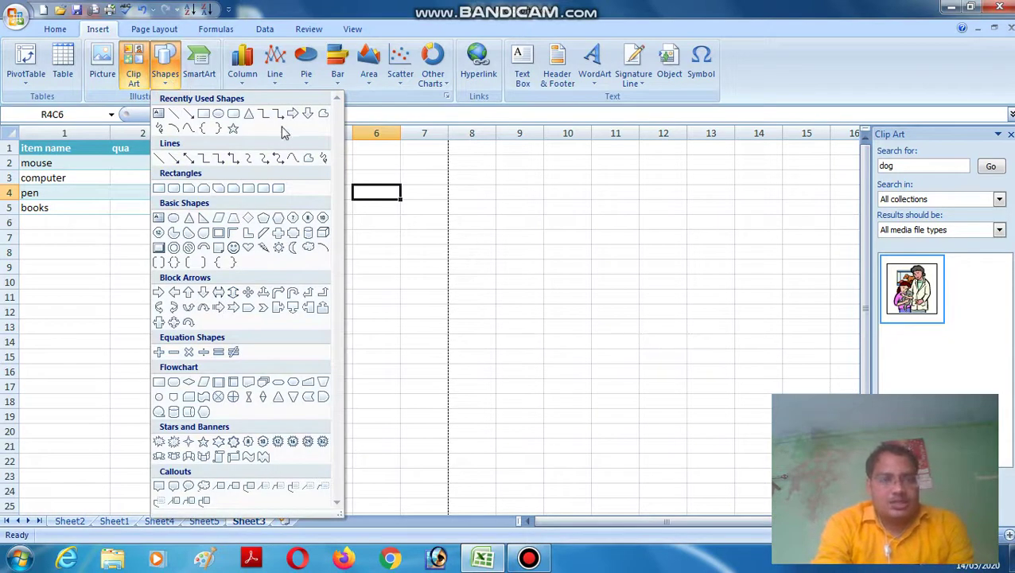
click(91, 248)
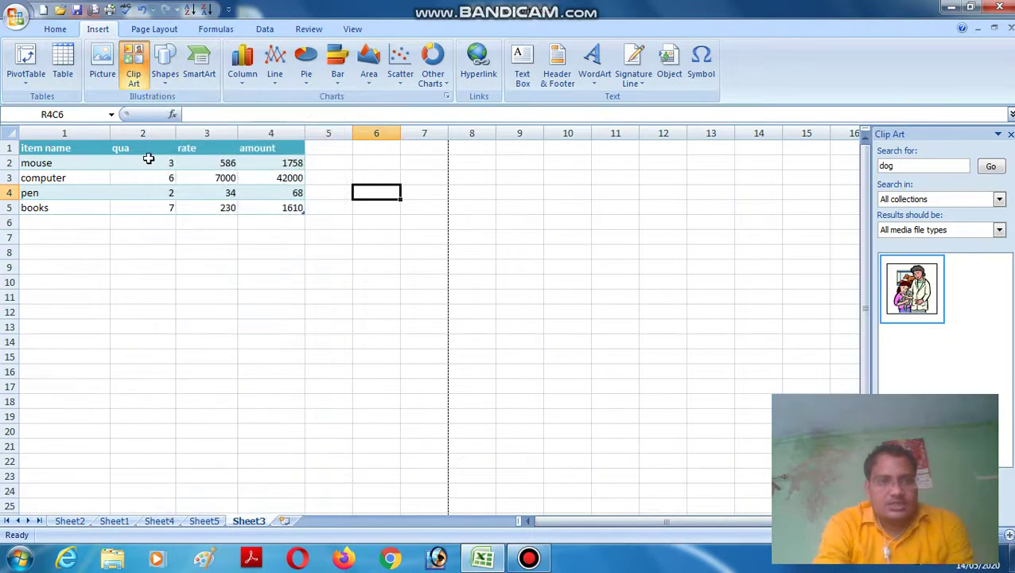
click(165, 81)
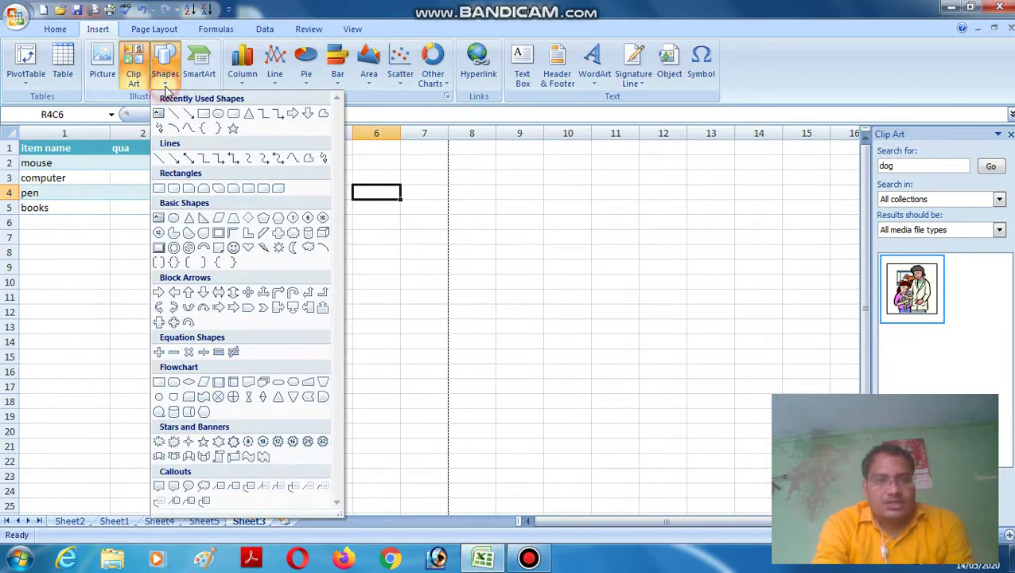
click(524, 203)
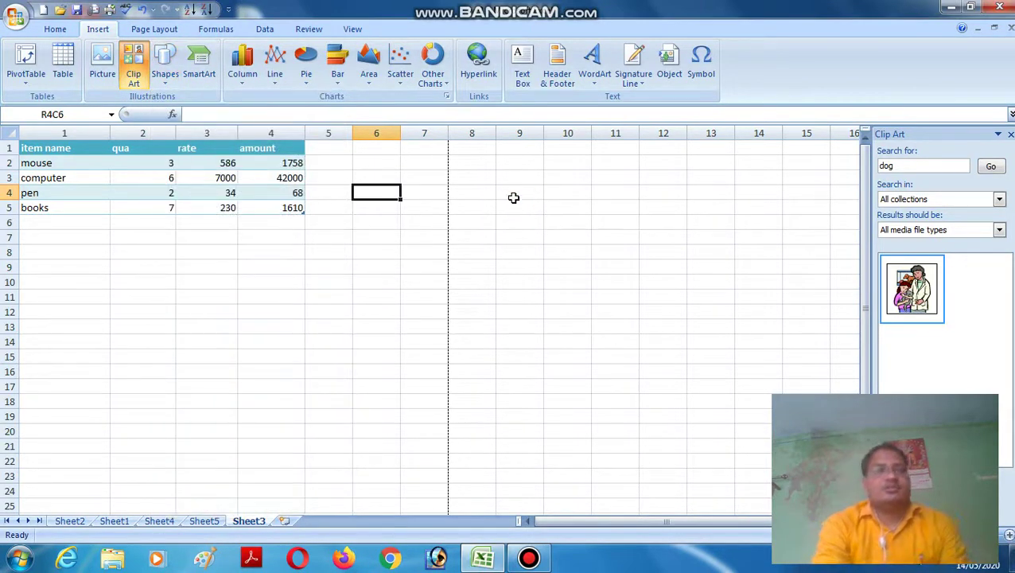
Step: Draw an 8-point star about 2.66" high and 2.71" wide across columns 9 to 13, below row 5
click(167, 82)
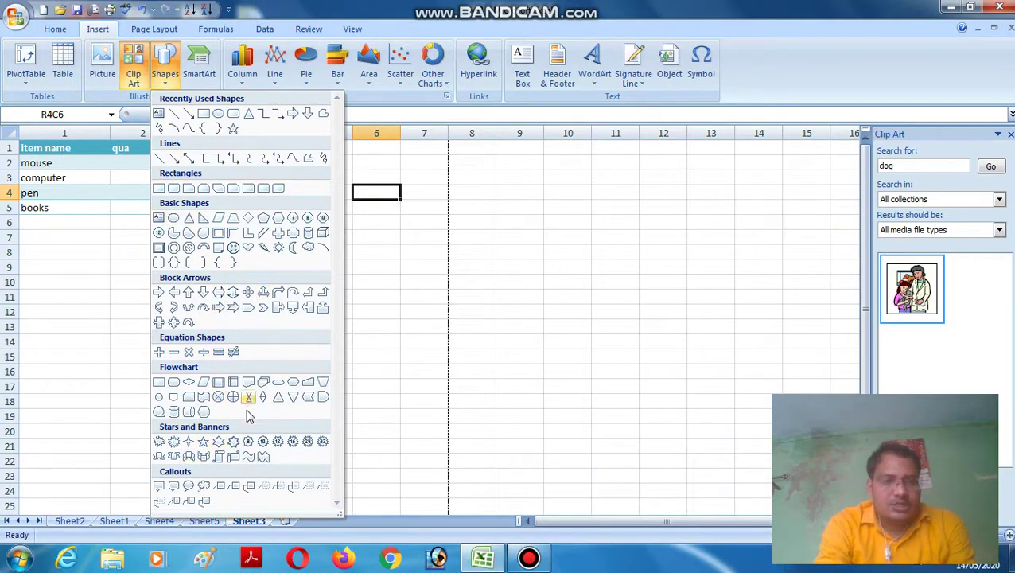
click(248, 443)
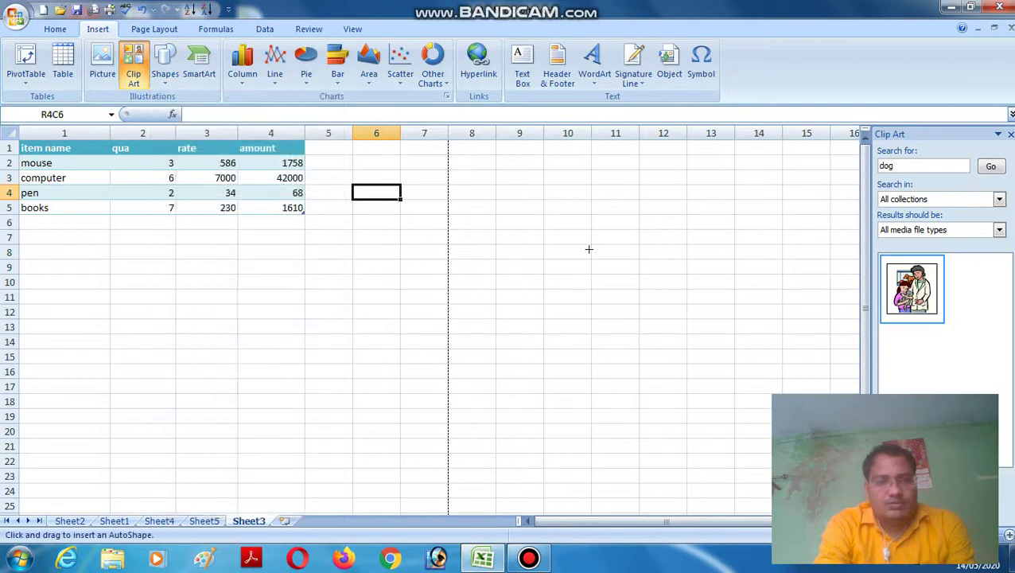
mouse_move(530, 222)
mouse_down()
mouse_move(582, 286)
mouse_move(726, 412)
mouse_up()
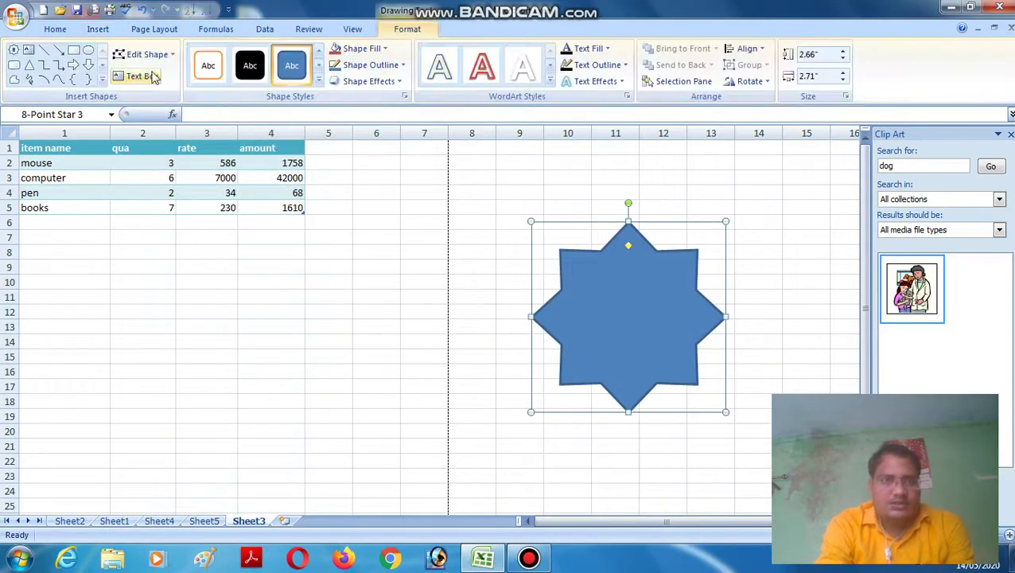
click(105, 79)
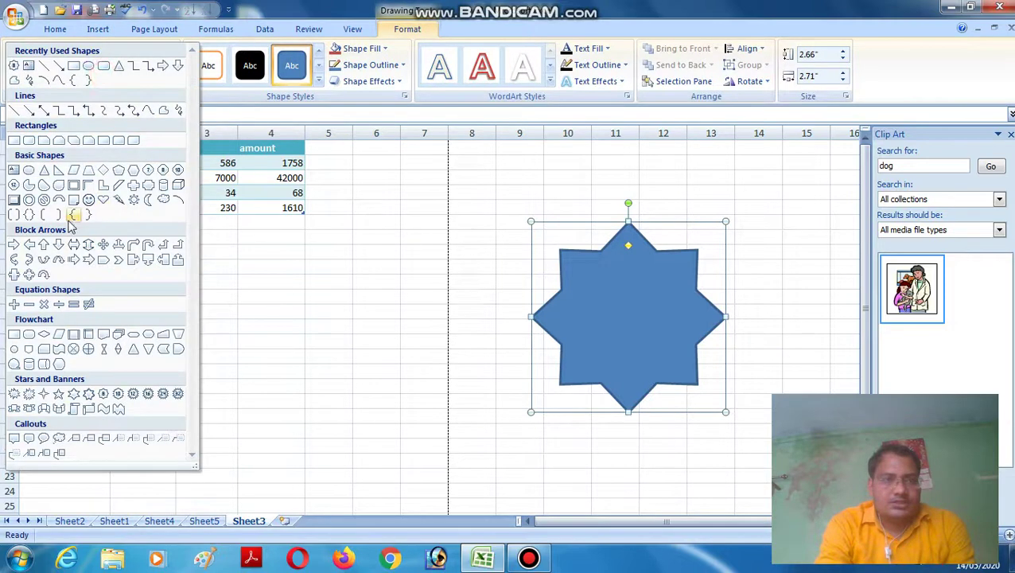
click(412, 326)
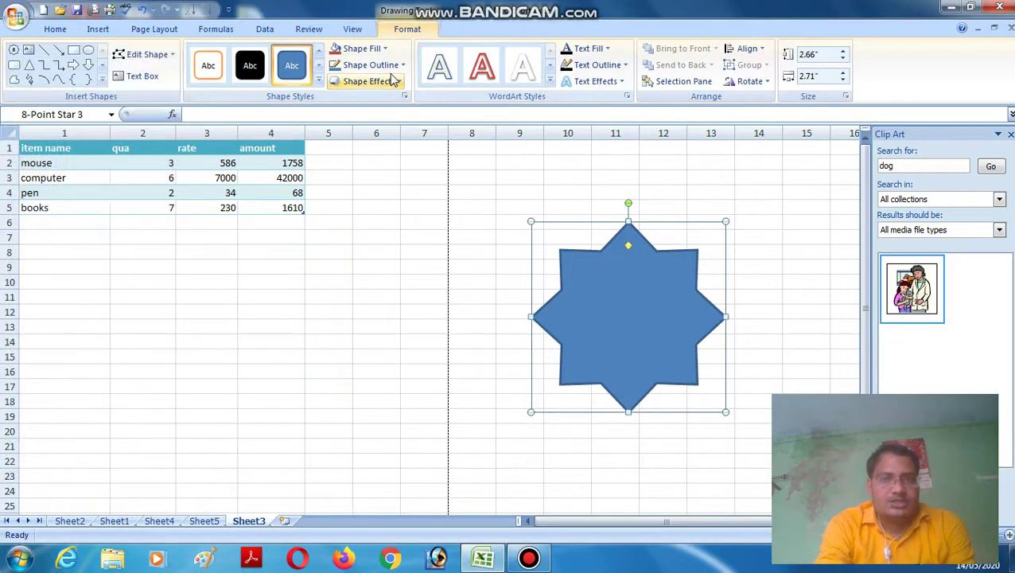
Step: Apply the glossy green bevelled shape style from the bottom row of presets to the 8-point star
click(318, 80)
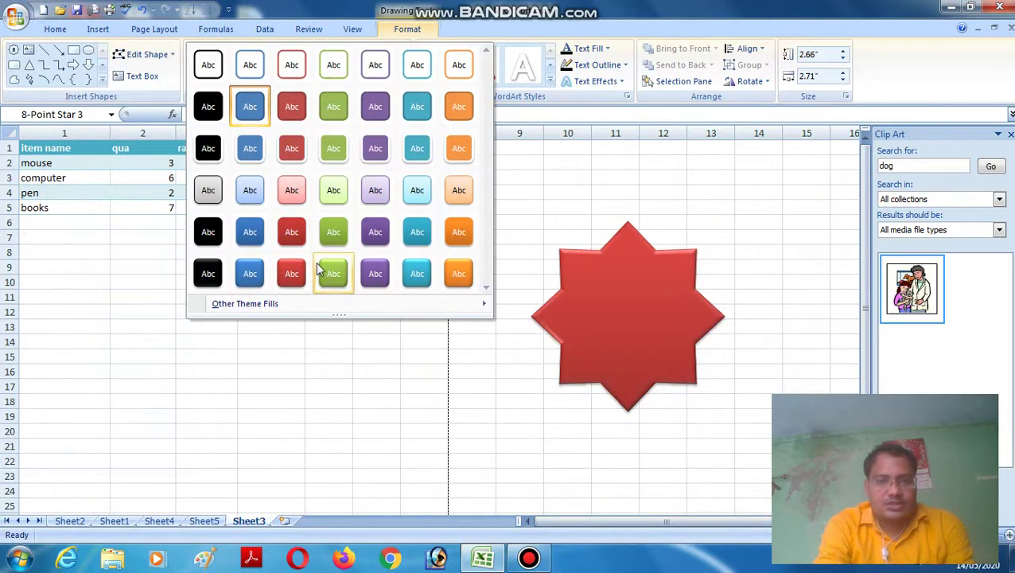
click(348, 270)
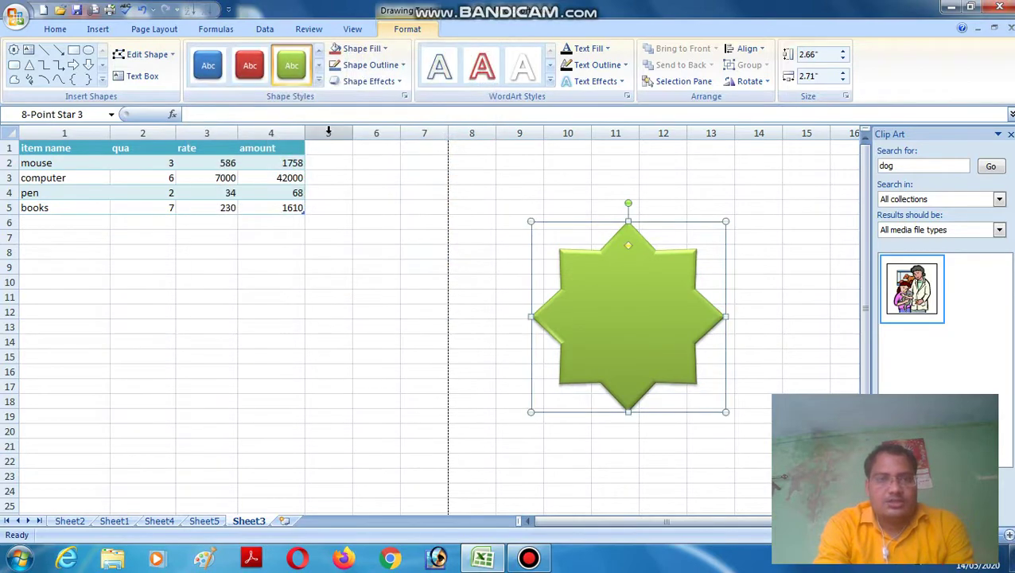
click(387, 50)
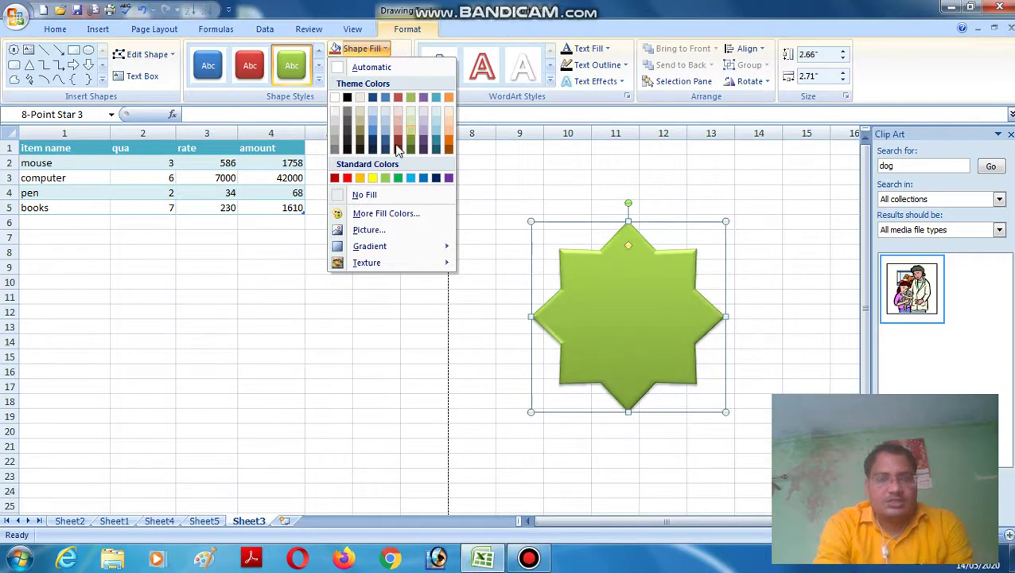
click(371, 218)
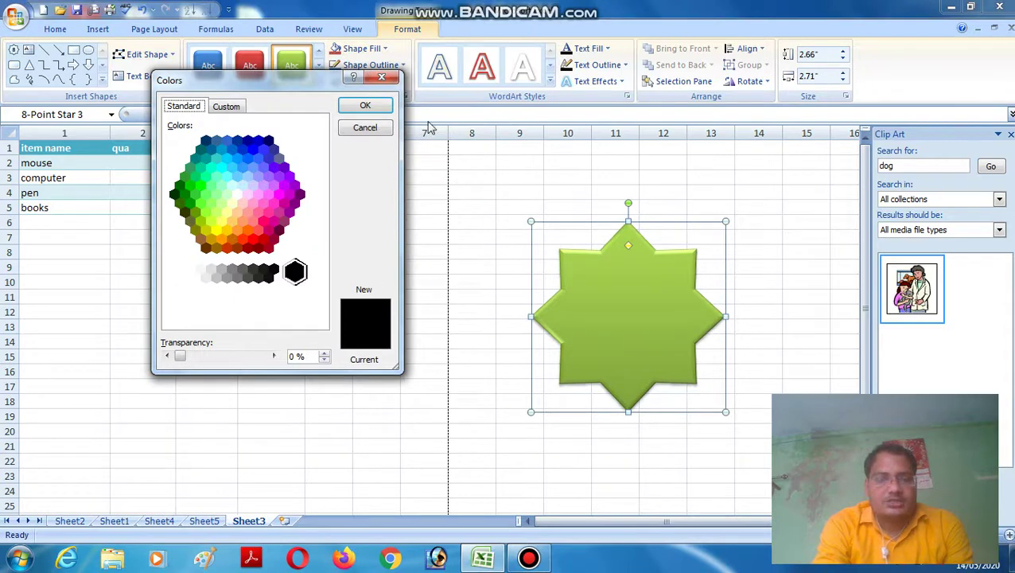
click(365, 128)
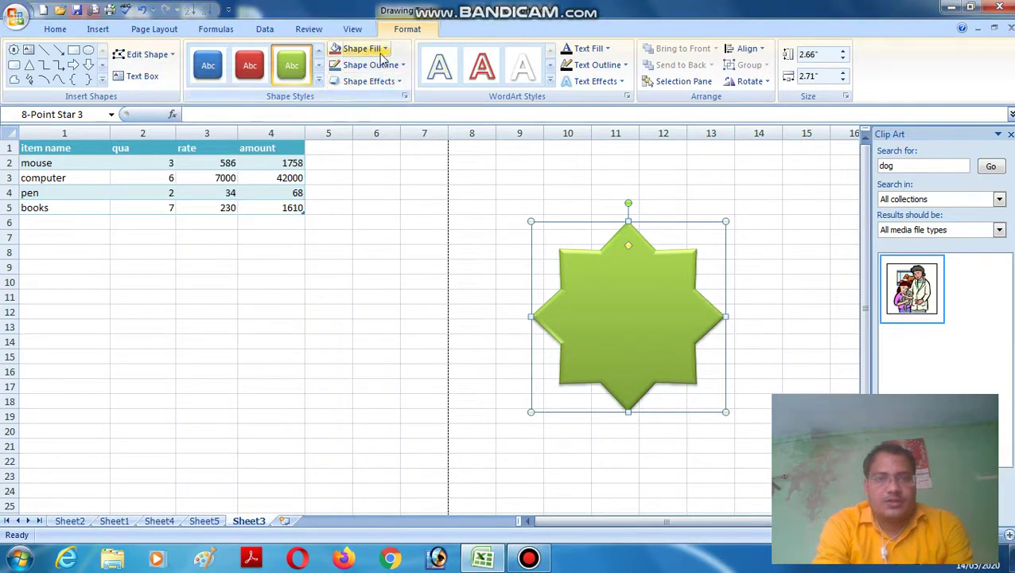
Step: Fill the star with the Penguins picture from the Sample Pictures folder
click(385, 49)
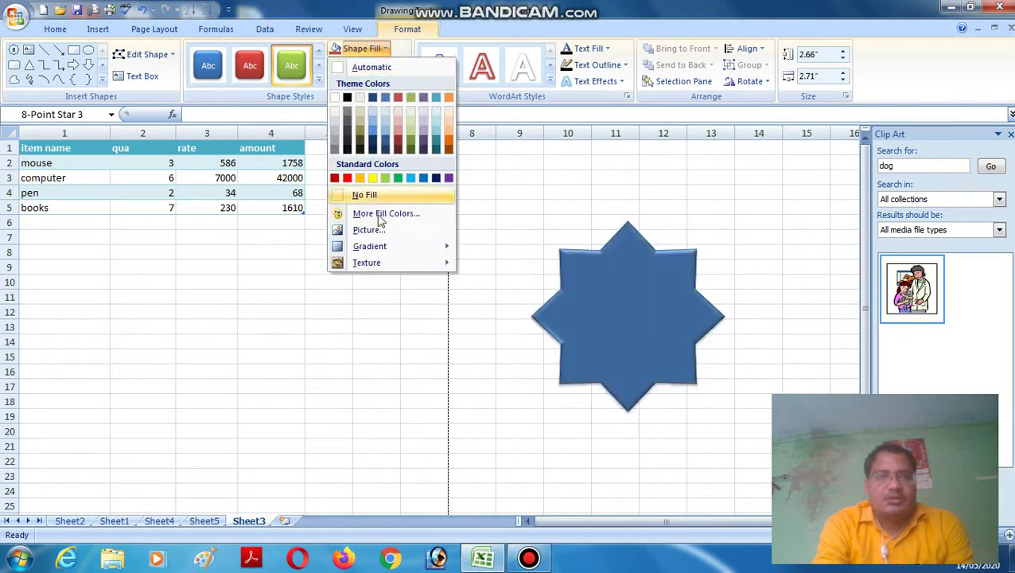
click(373, 230)
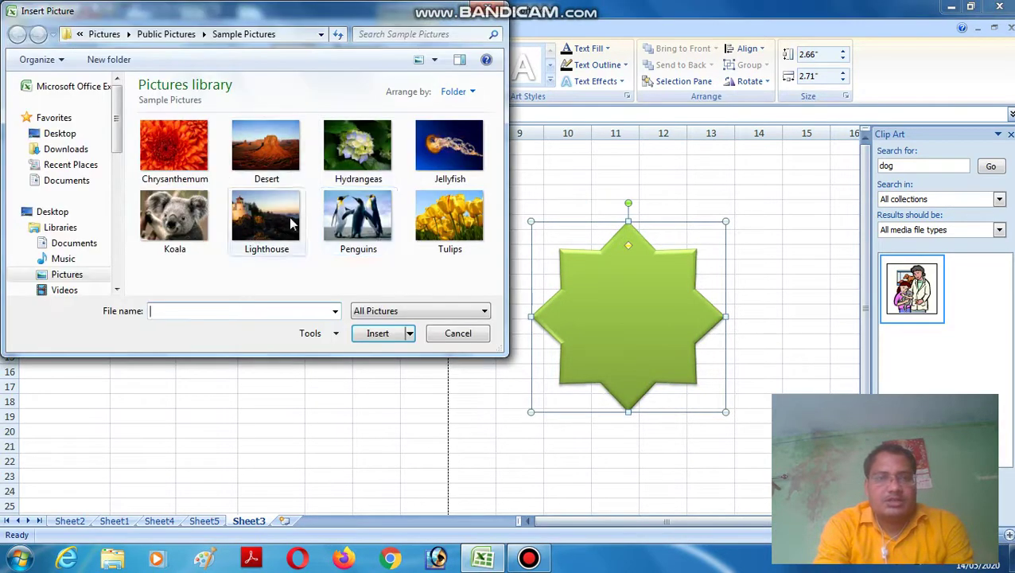
click(357, 228)
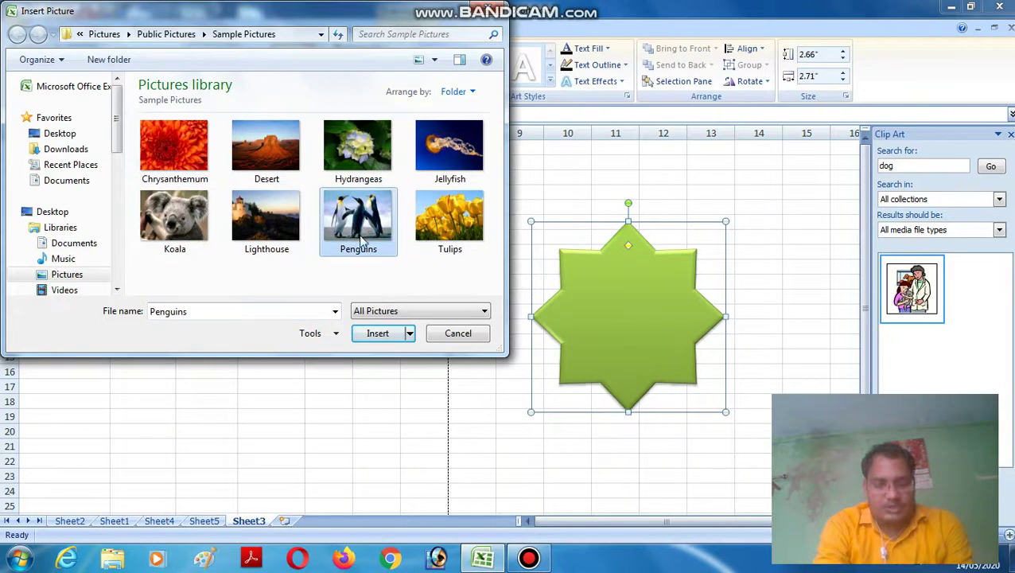
click(380, 333)
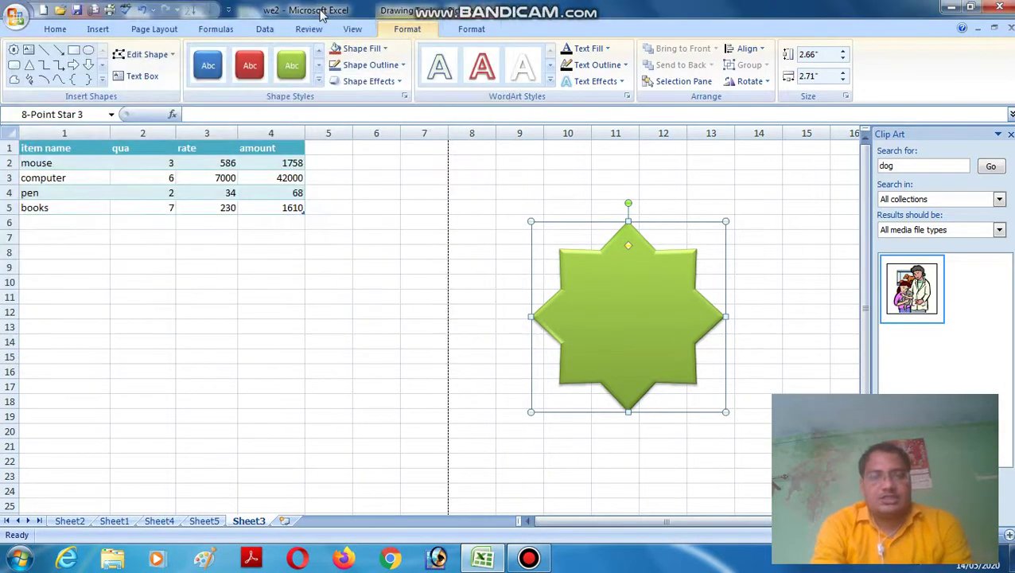
Step: Open the detailed fill settings for the star through More Gradients and move the dialog clear of the shape
click(386, 49)
mouse_move(380, 248)
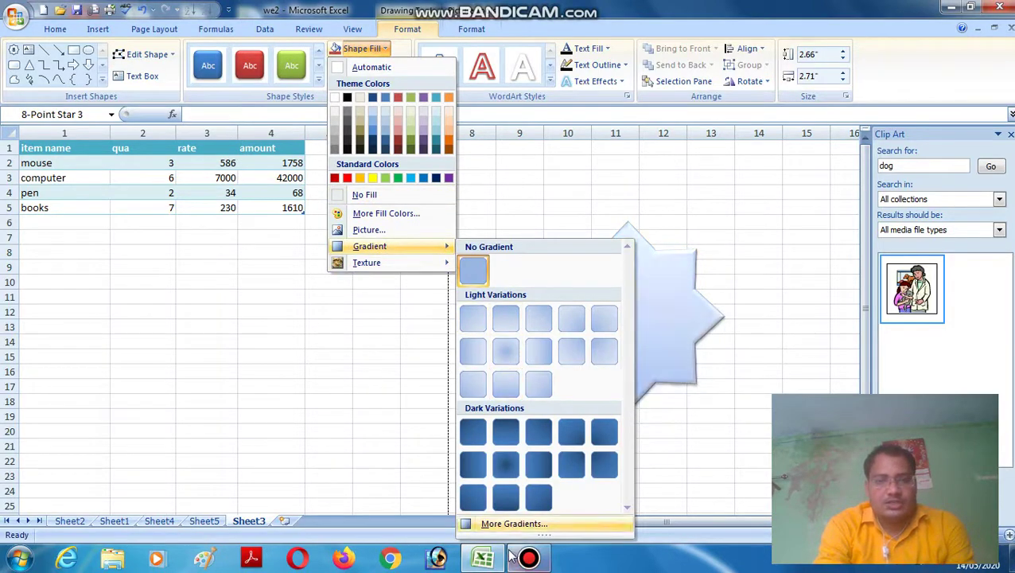
click(489, 528)
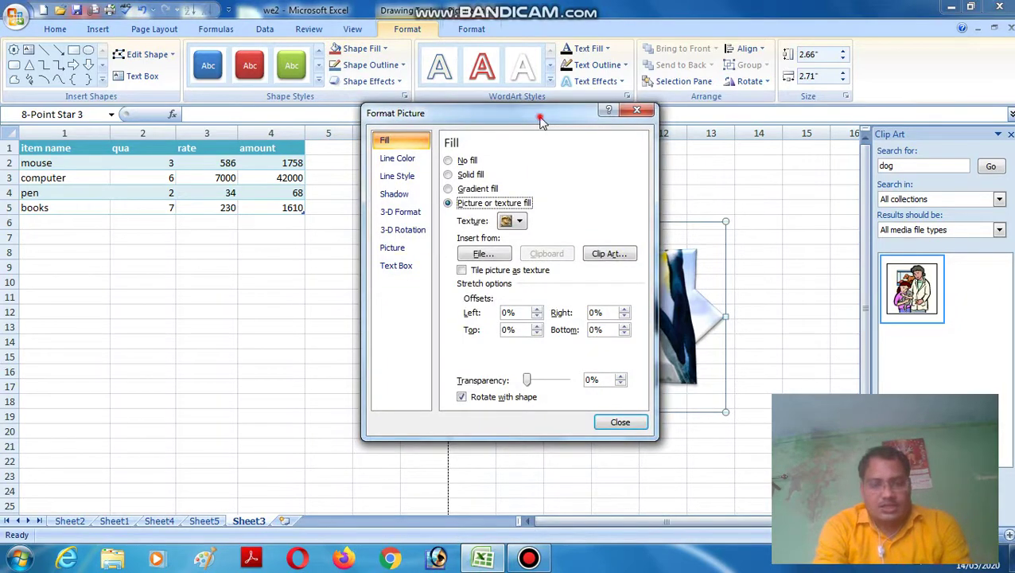
drag(540, 120, 268, 89)
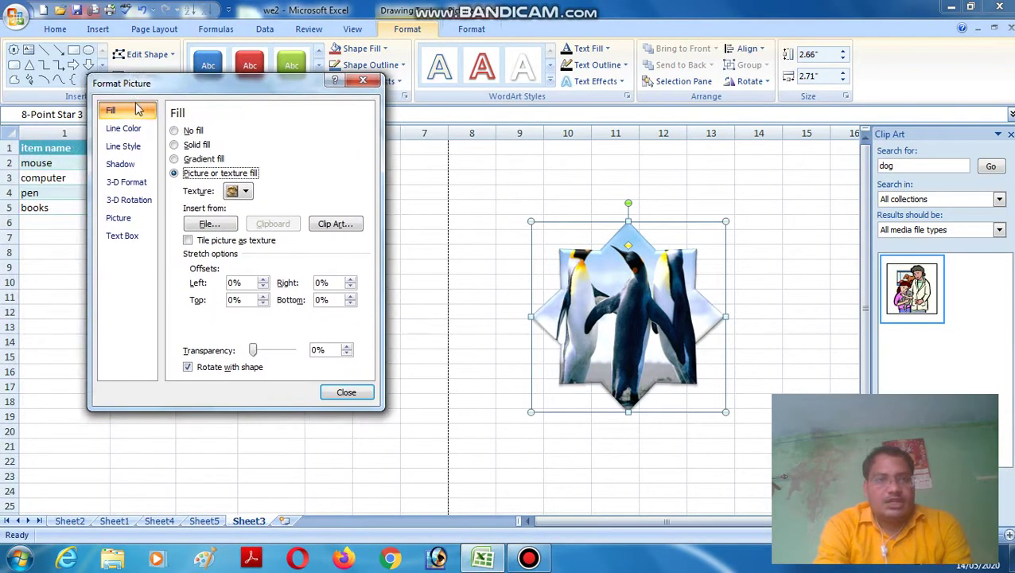
Step: Try the No fill, Solid fill and Gradient fill options on the star in turn
click(175, 131)
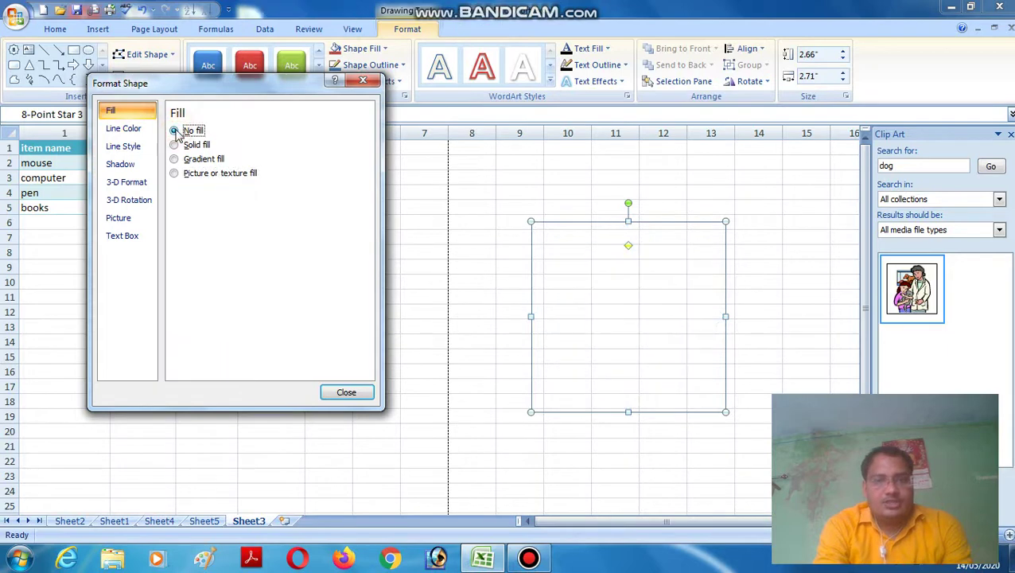
click(175, 145)
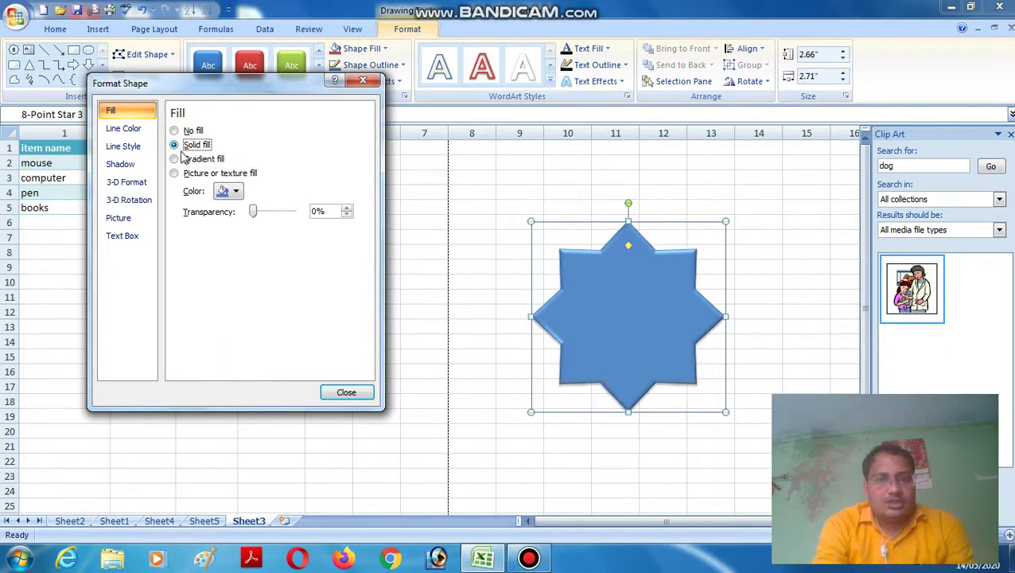
click(175, 159)
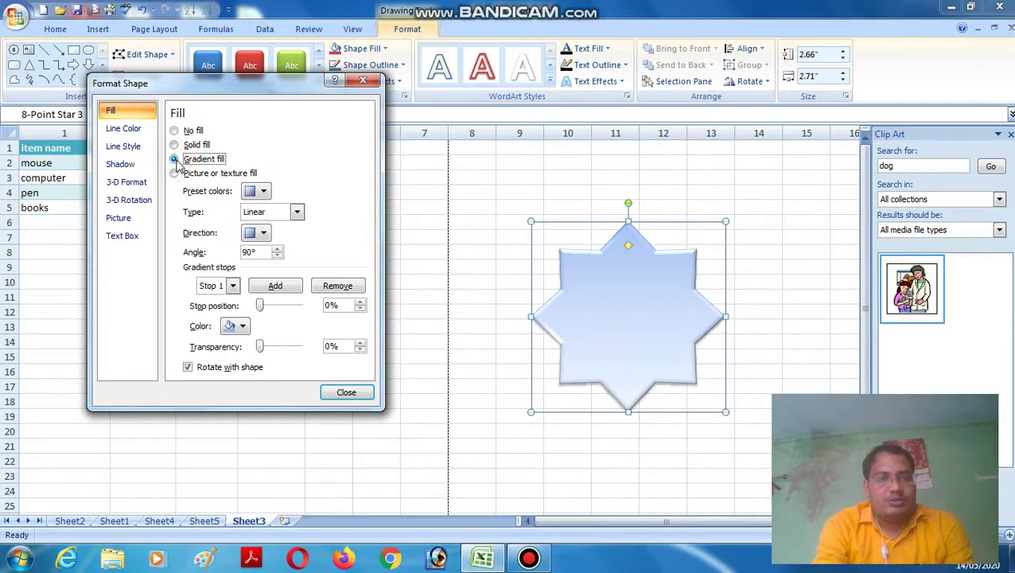
Step: Apply the rainbow preset colors to the star's gradient and try linear directions of 90°, 45° and 180°
click(265, 192)
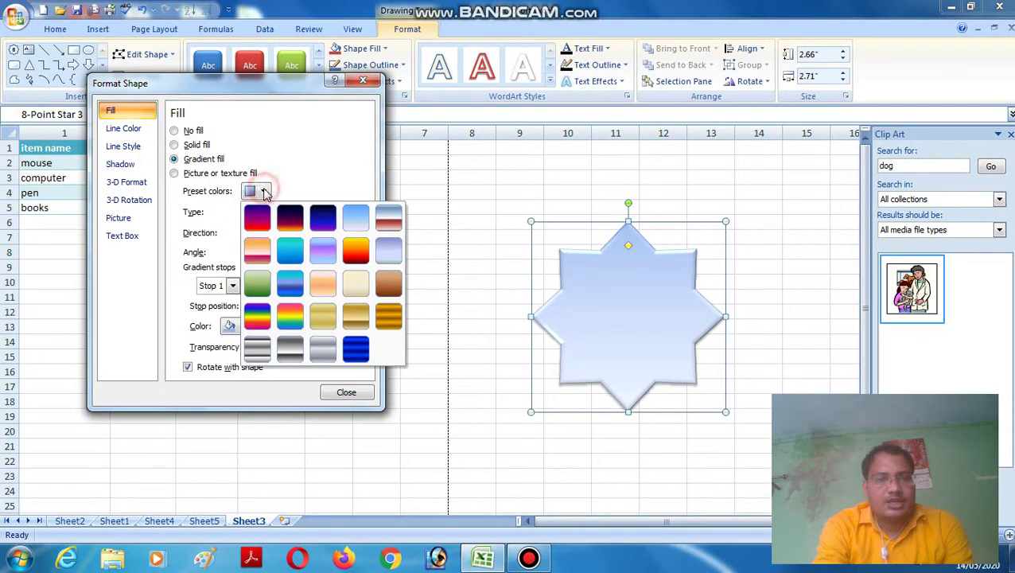
click(256, 320)
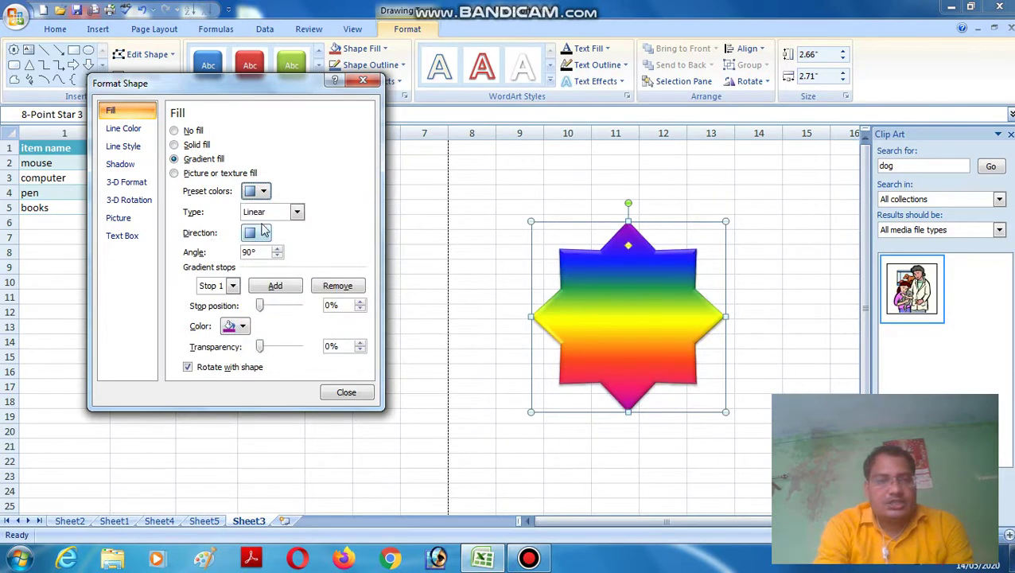
click(265, 232)
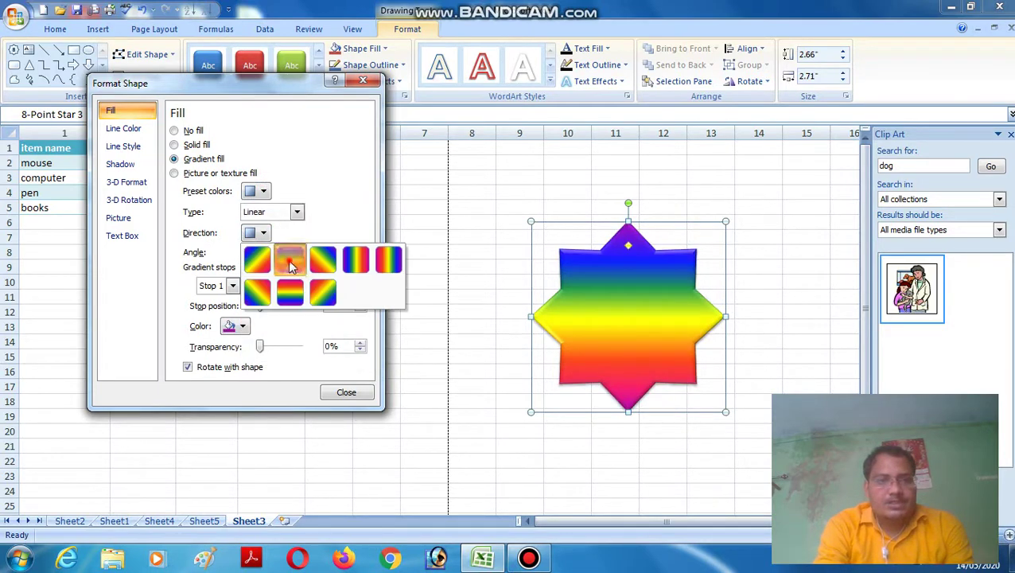
click(290, 260)
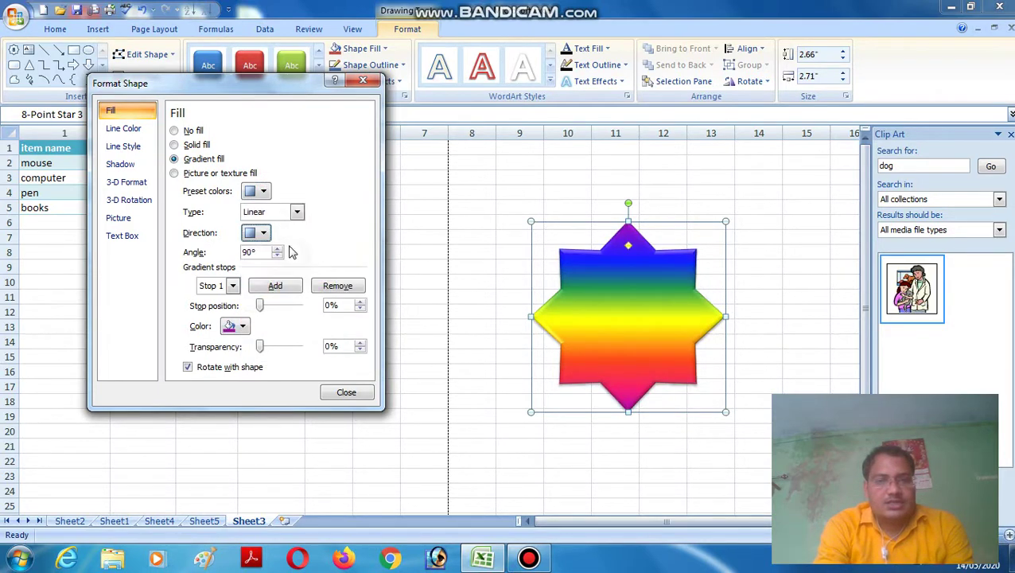
click(265, 234)
click(256, 259)
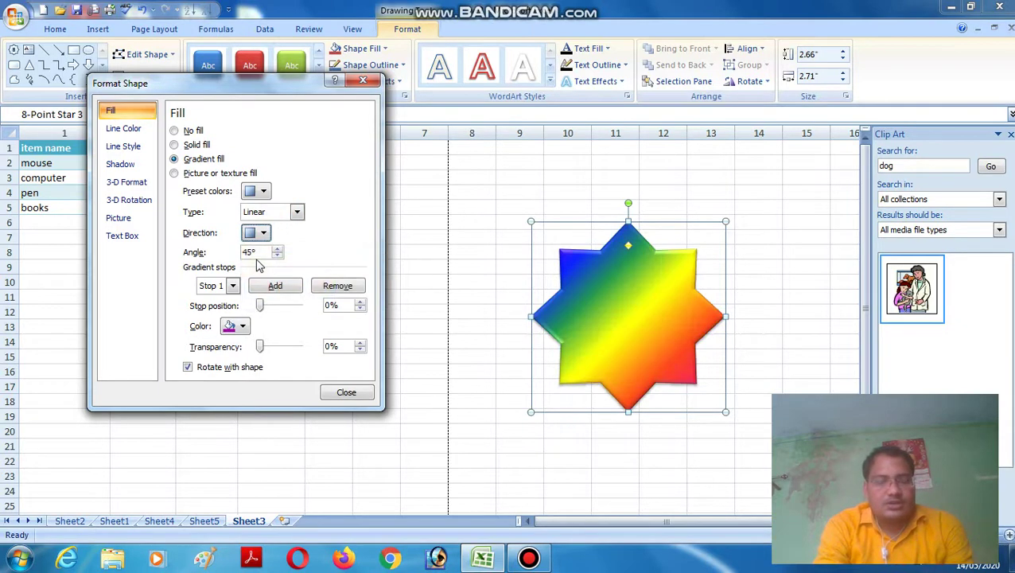
click(265, 233)
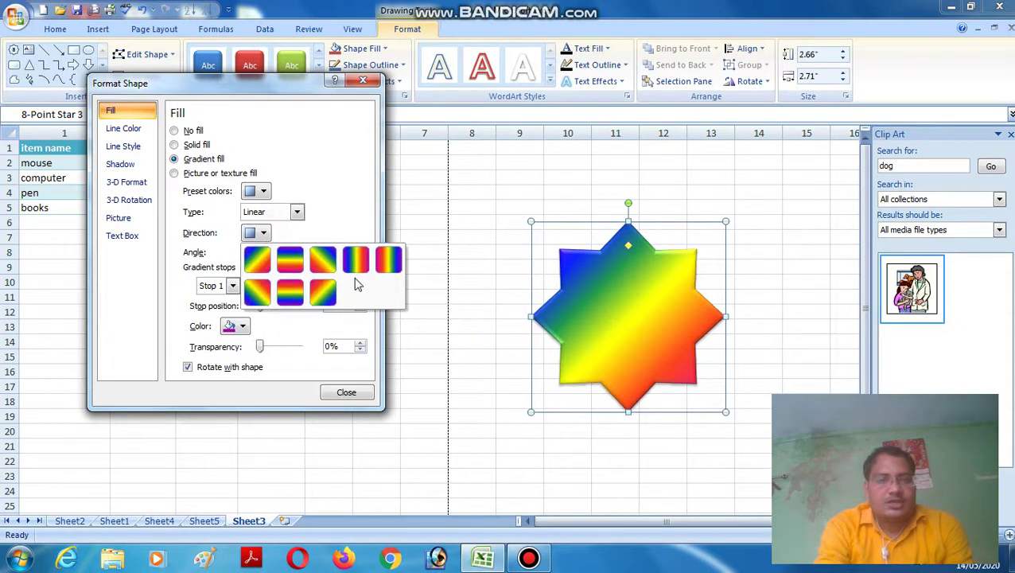
click(390, 259)
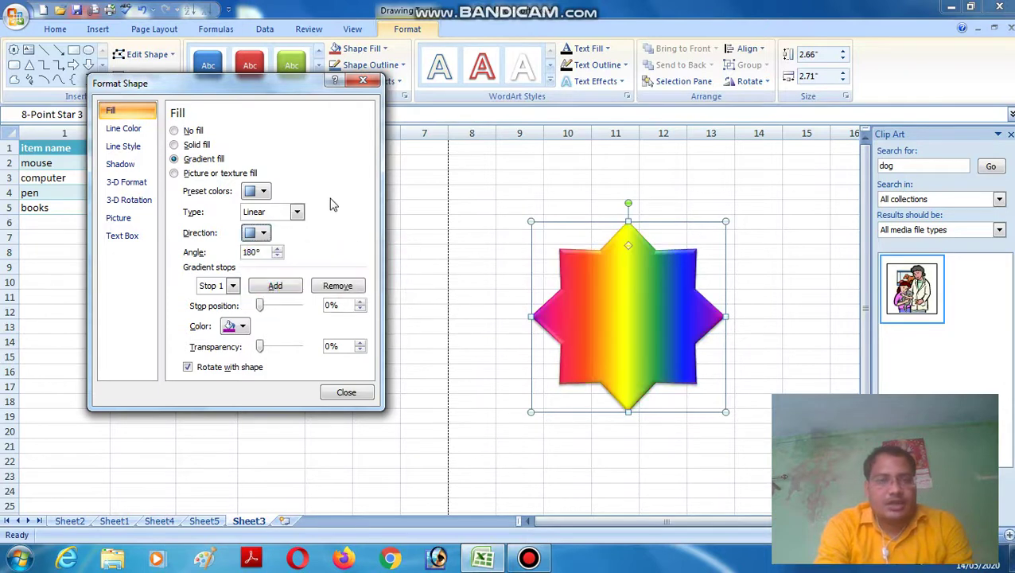
Step: Raise the angle of the star's rainbow gradient to 230°
click(277, 249)
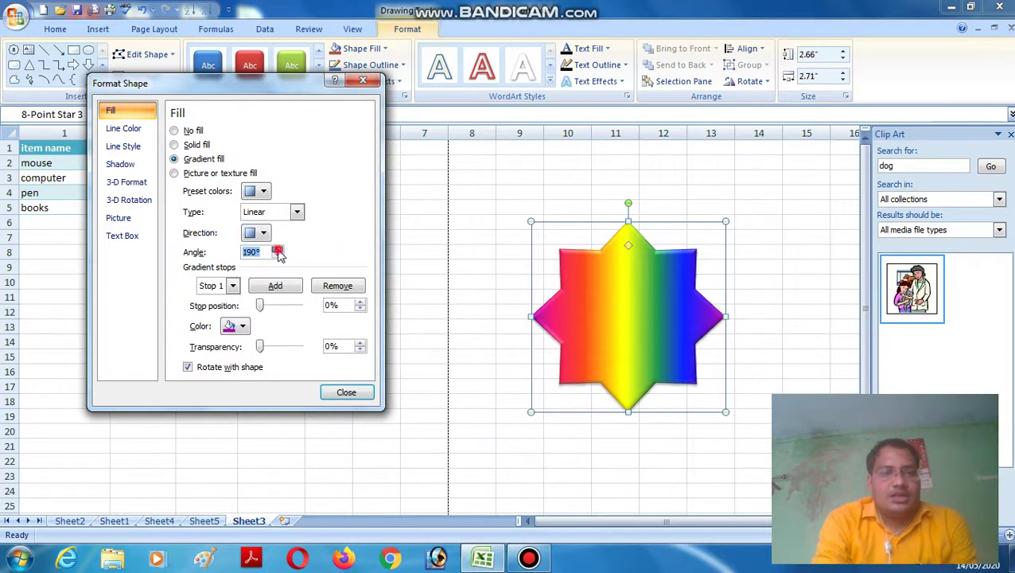
click(278, 249)
click(278, 249)
click(278, 249)
click(277, 249)
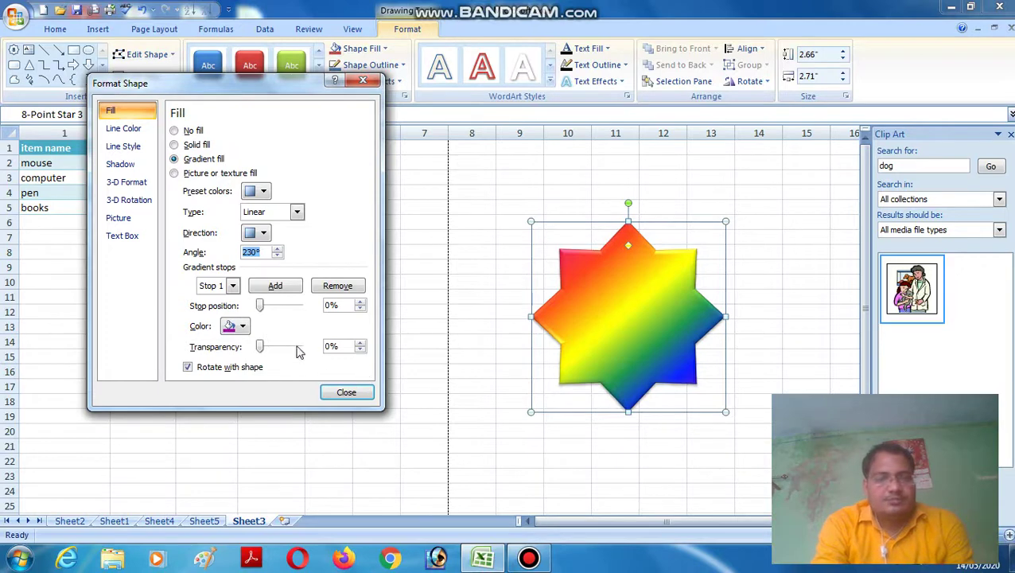
Step: Switch the star to a picture or texture fill and apply the fish fossil texture
click(174, 173)
click(246, 193)
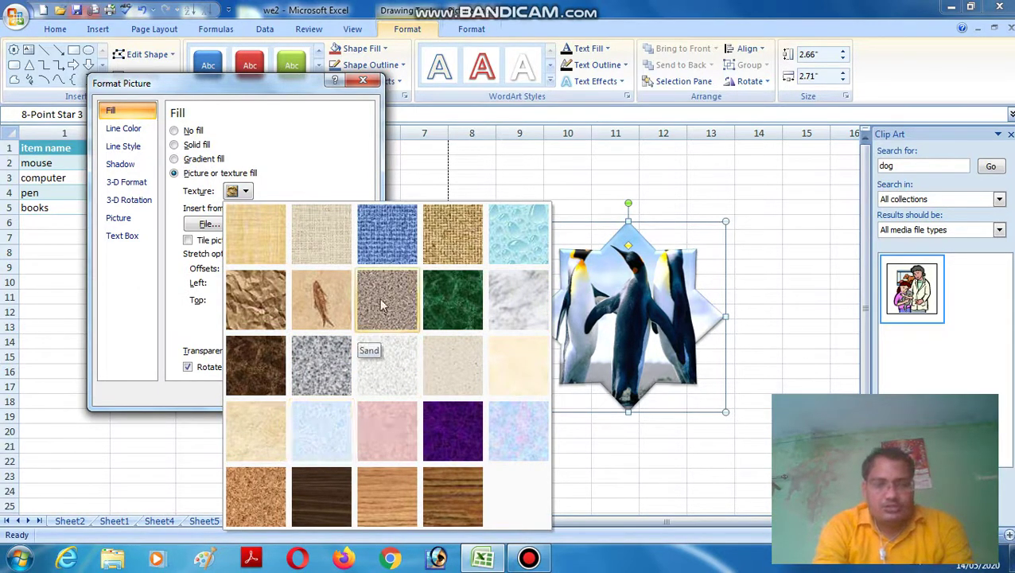
click(311, 306)
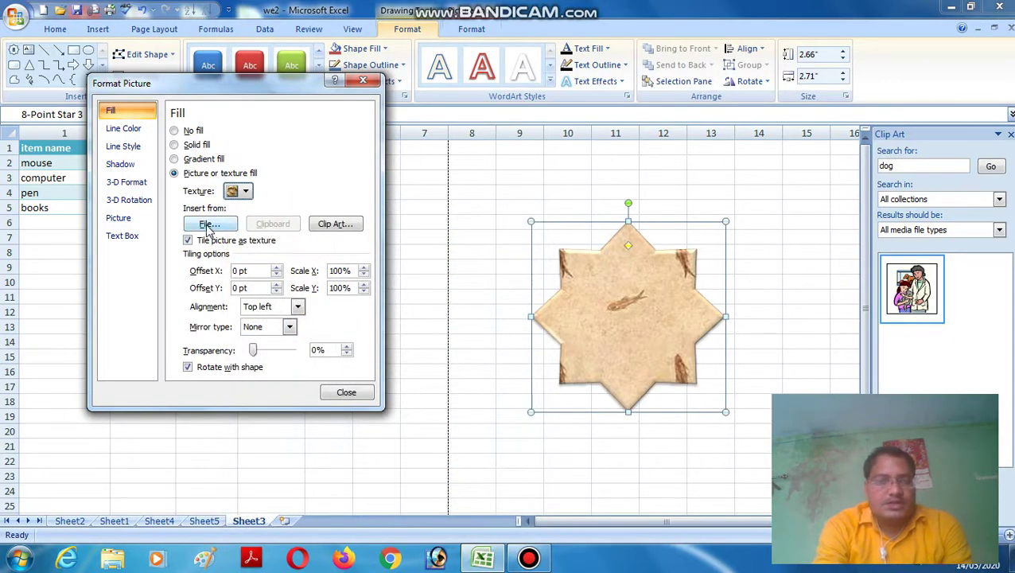
Step: Fill the star with the Tulips picture file from Sample Pictures
click(207, 226)
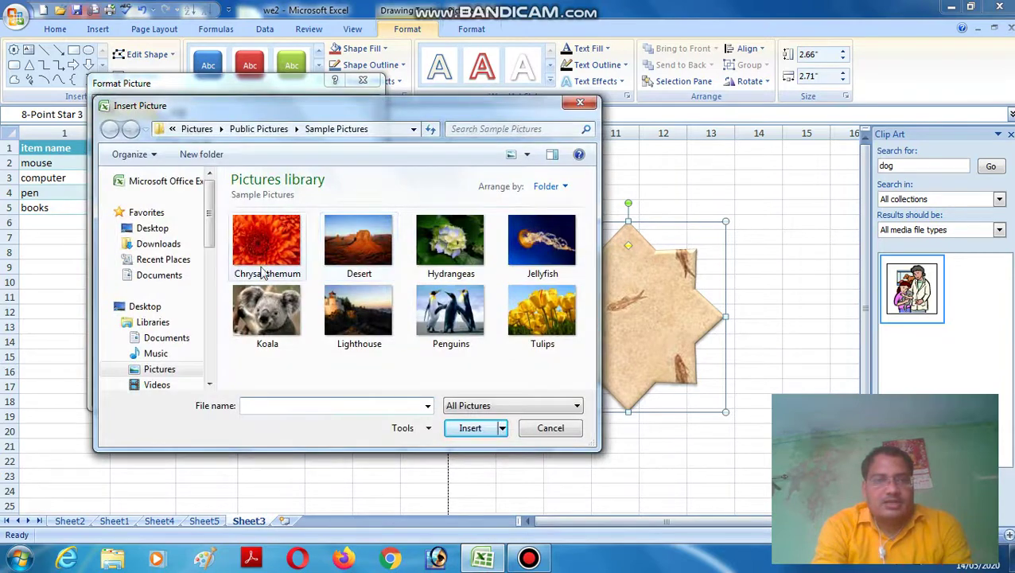
click(541, 312)
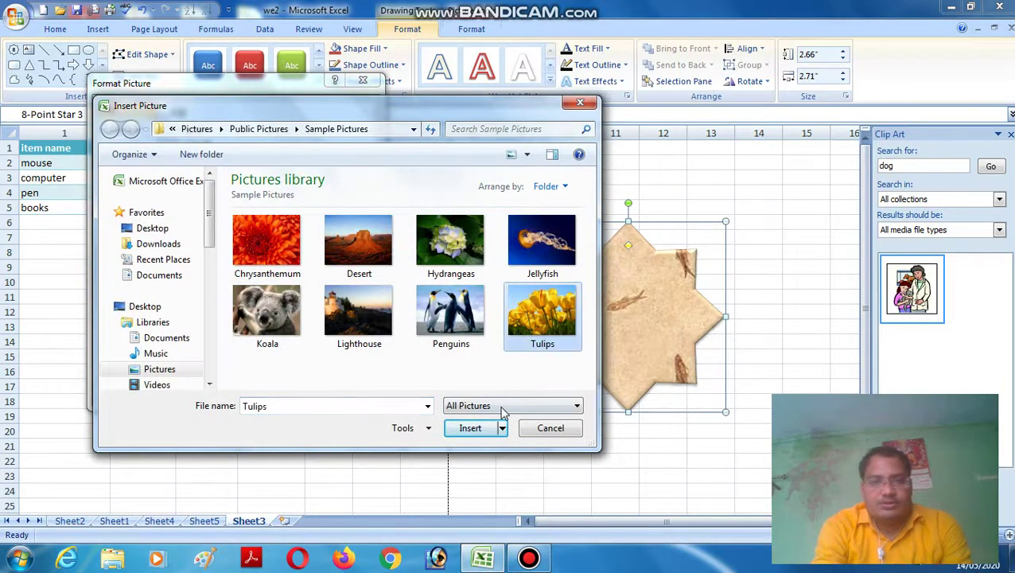
click(474, 430)
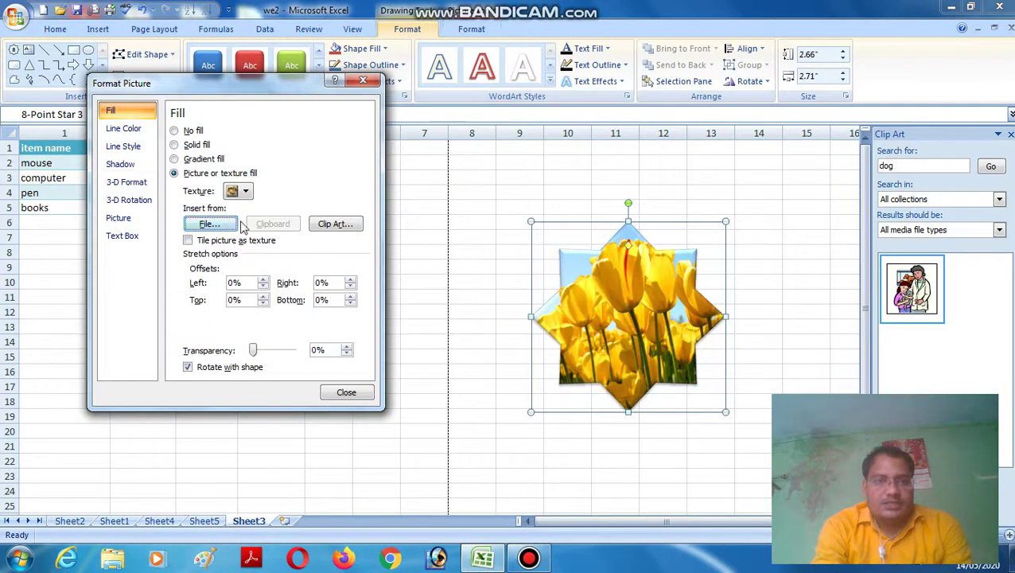
Step: Fill the star with the black-and-white cow clip art
click(337, 225)
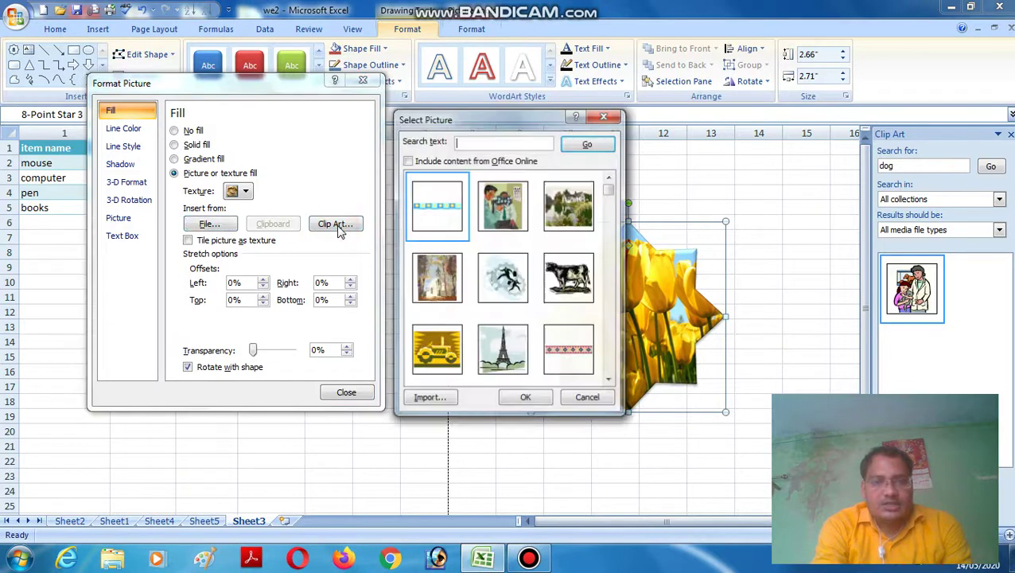
click(579, 209)
click(569, 277)
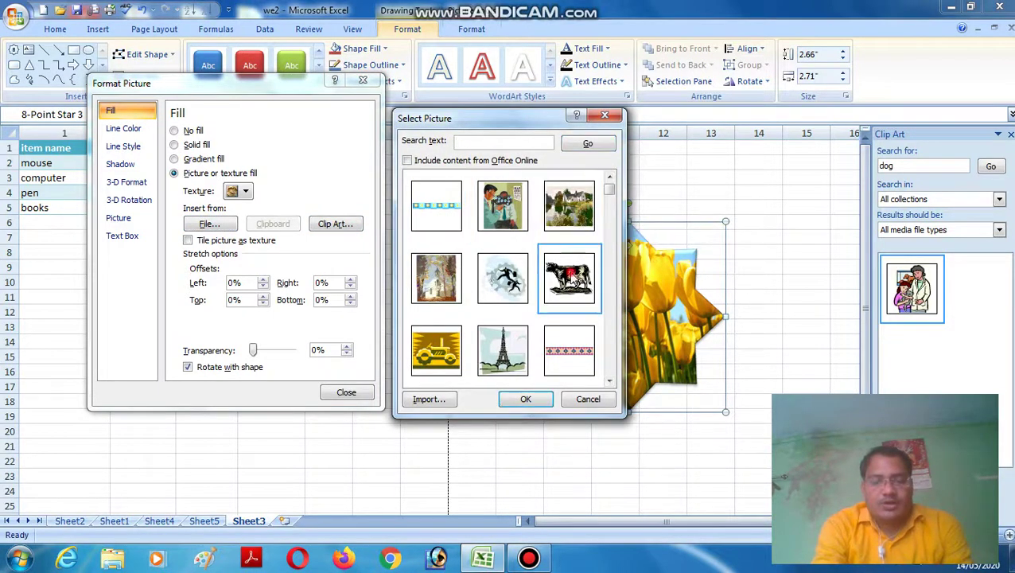
click(522, 398)
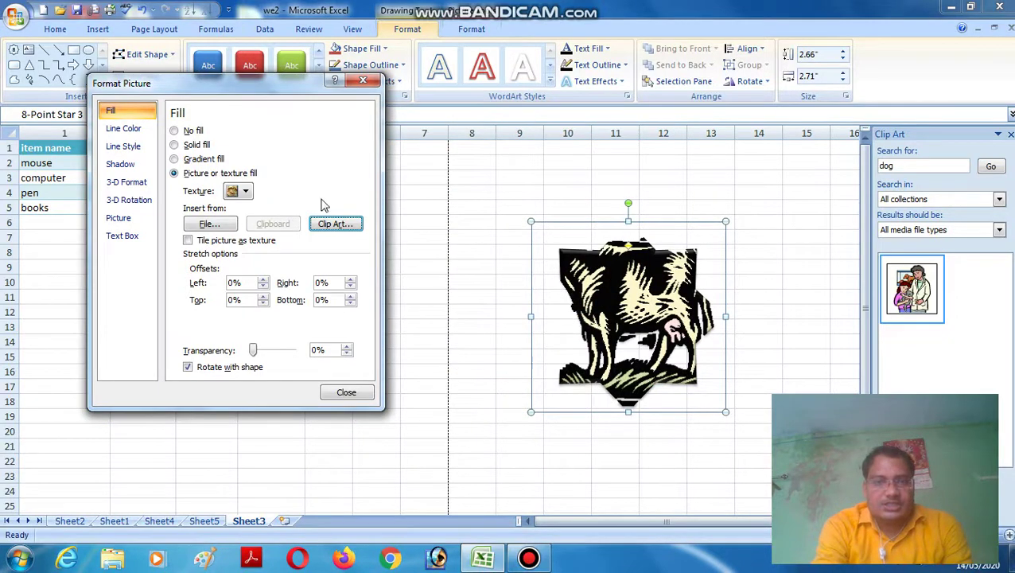
Step: Fill the star with the clip art of a man having his eyes examined
click(335, 225)
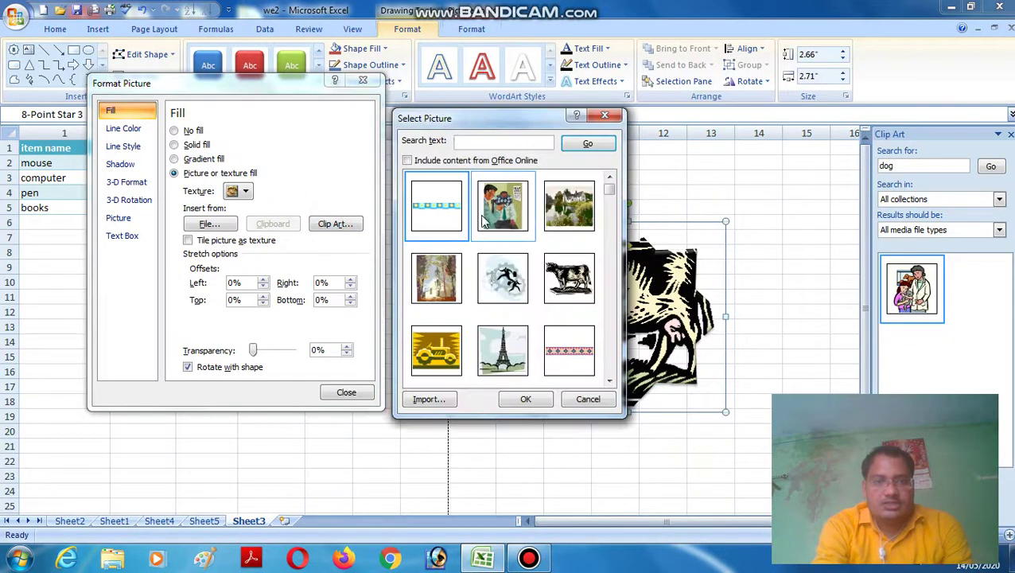
click(488, 216)
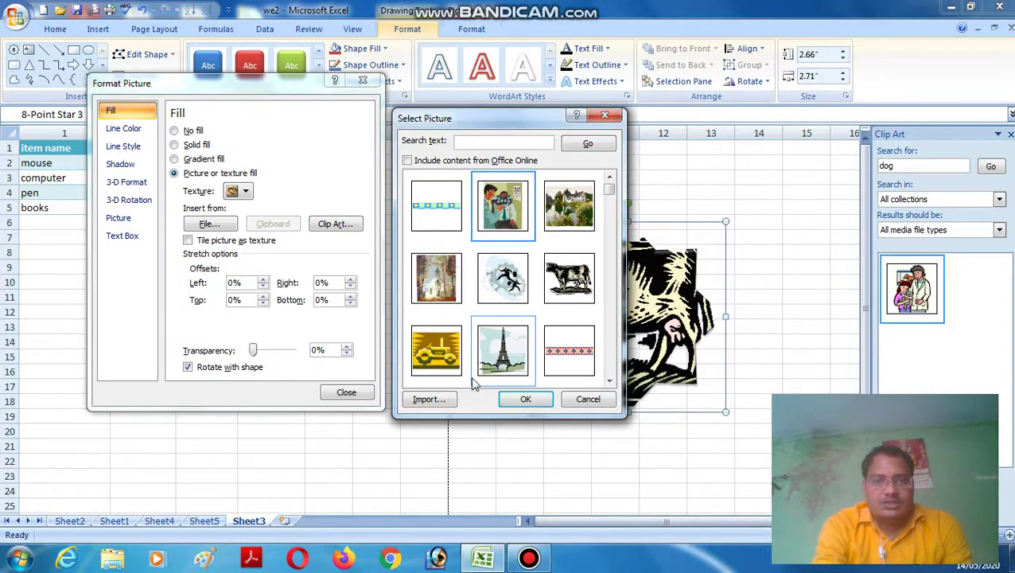
click(511, 401)
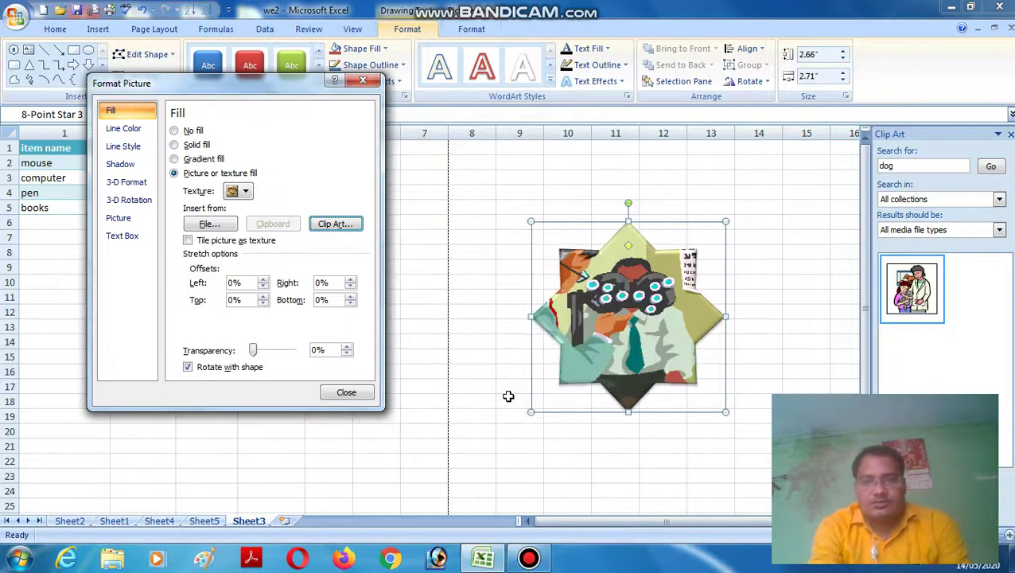
Step: Try left stretch offsets of 3%, -1% and 2% on the star's picture fill, and return the offset to 0%
click(263, 281)
click(263, 280)
click(263, 280)
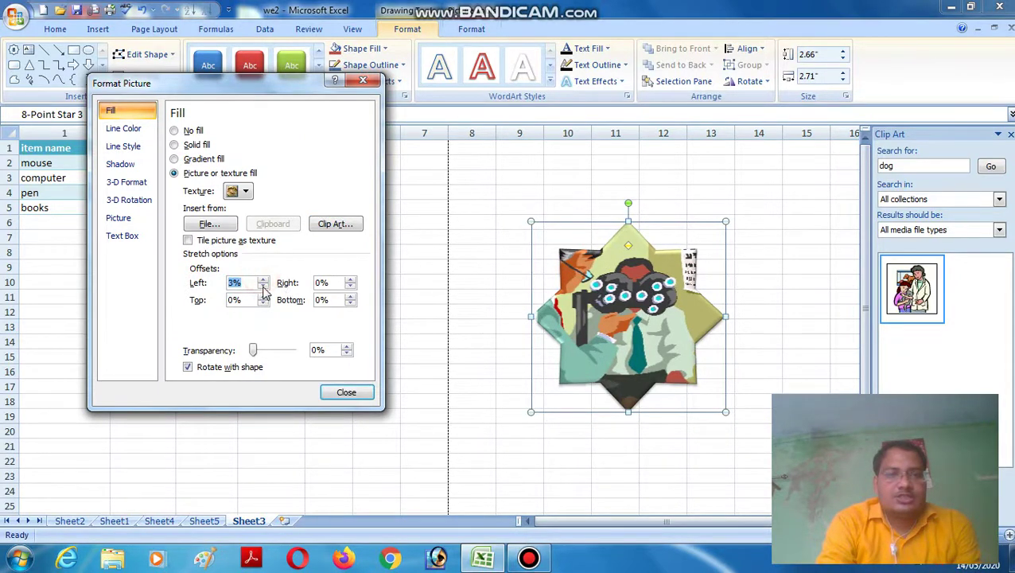
click(263, 287)
click(263, 287)
click(263, 287)
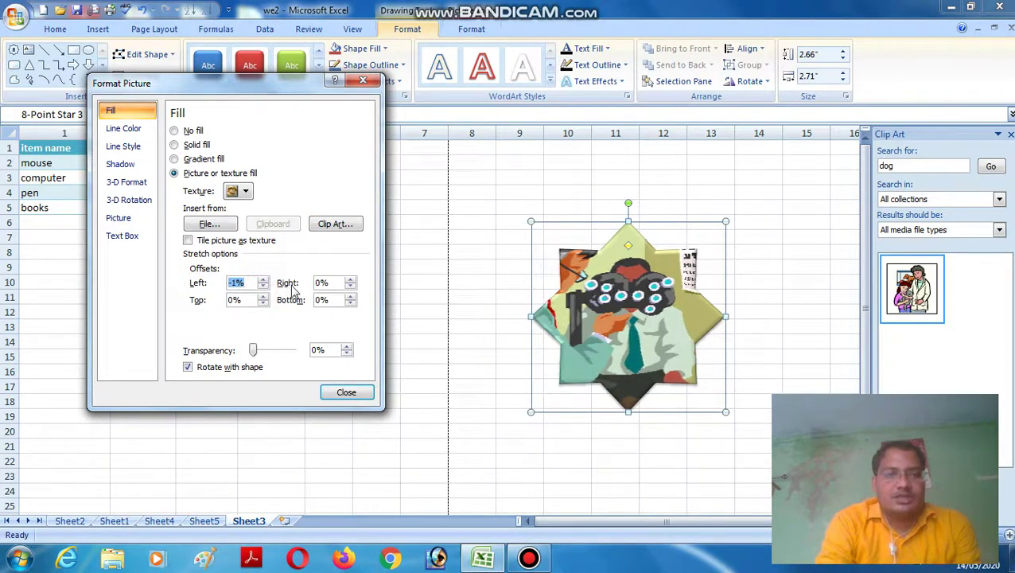
click(263, 280)
click(264, 280)
click(264, 280)
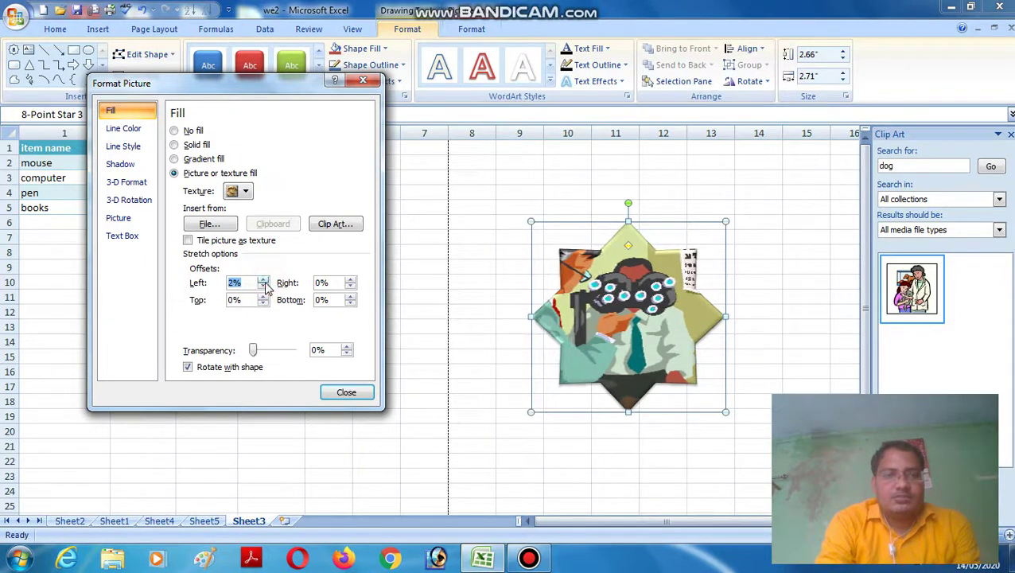
click(262, 287)
click(263, 287)
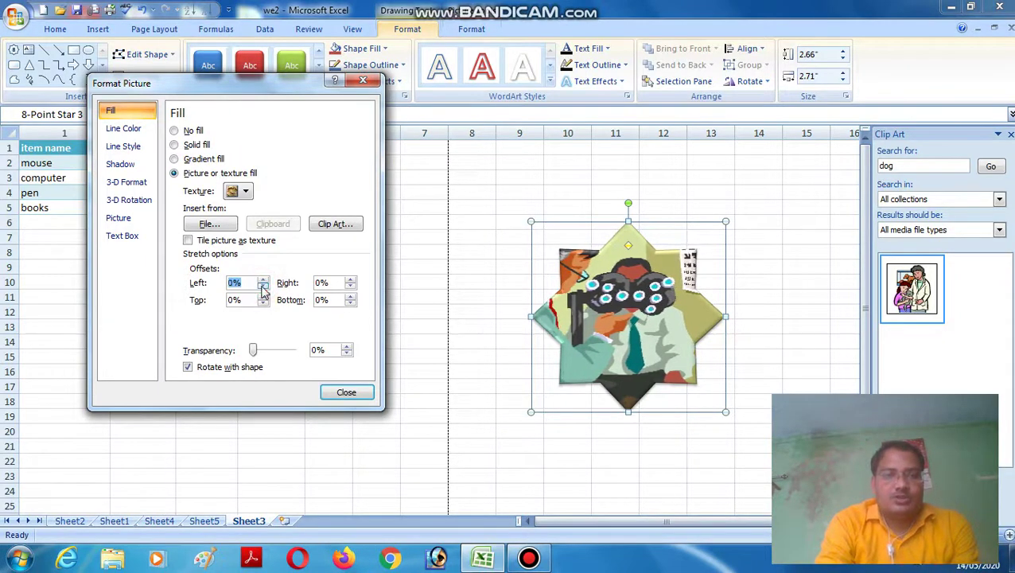
Step: Set the transparency of the star's picture fill to 12% and close the formatting dialog
click(268, 352)
drag(269, 352, 257, 356)
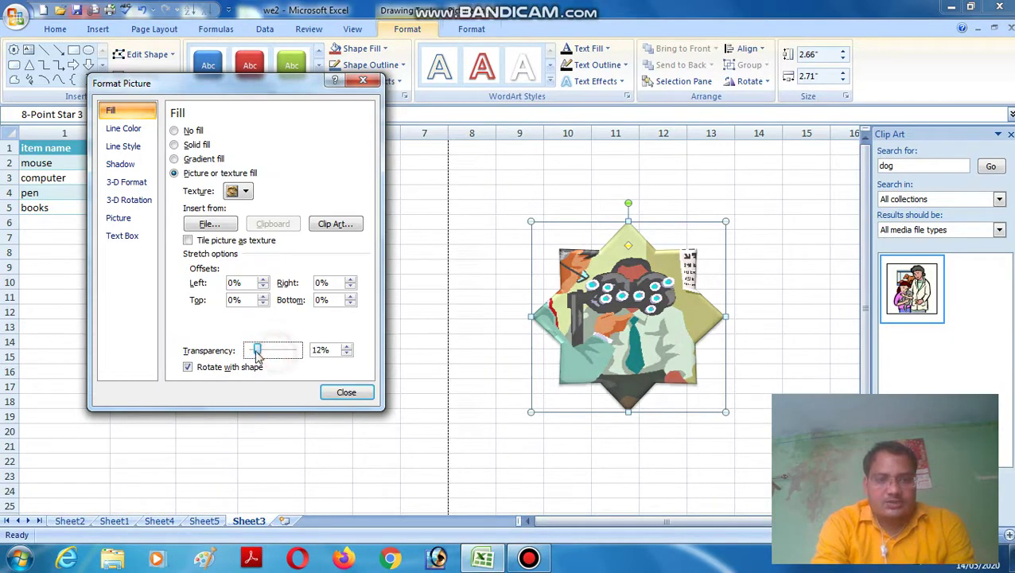
click(344, 395)
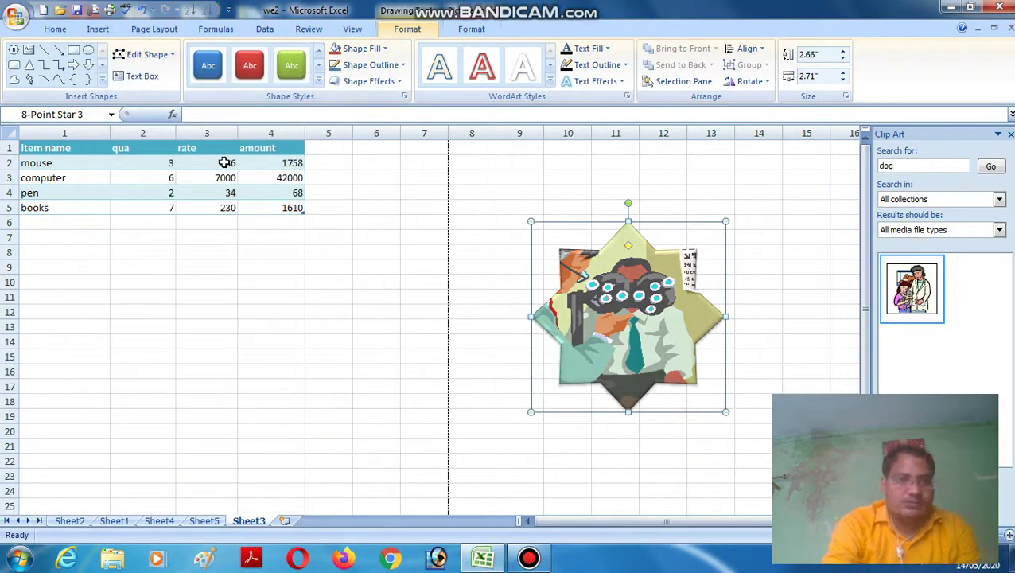
Step: Give the star an outline with a 4½ pt weight and the standard red color
click(401, 65)
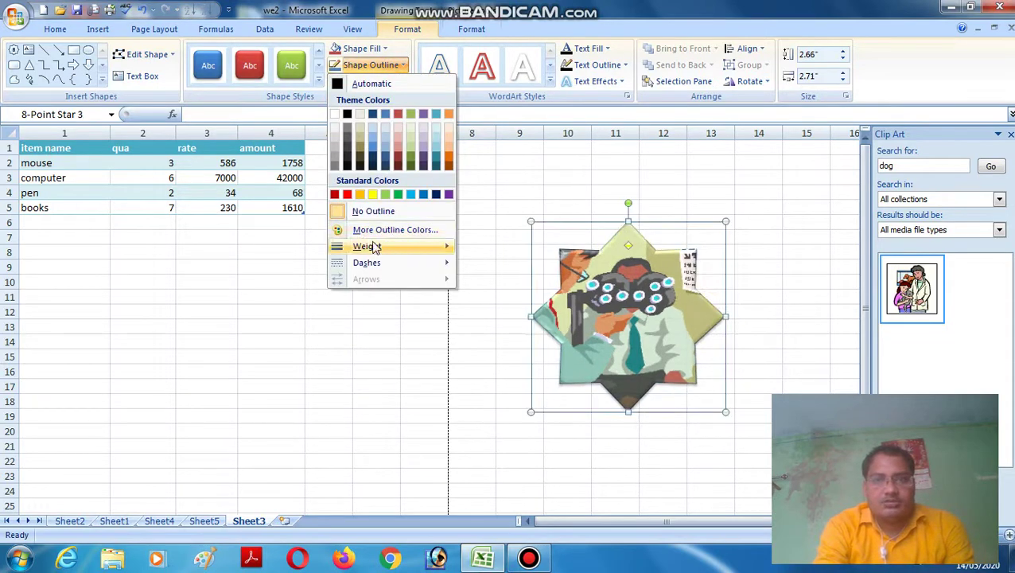
mouse_move(370, 249)
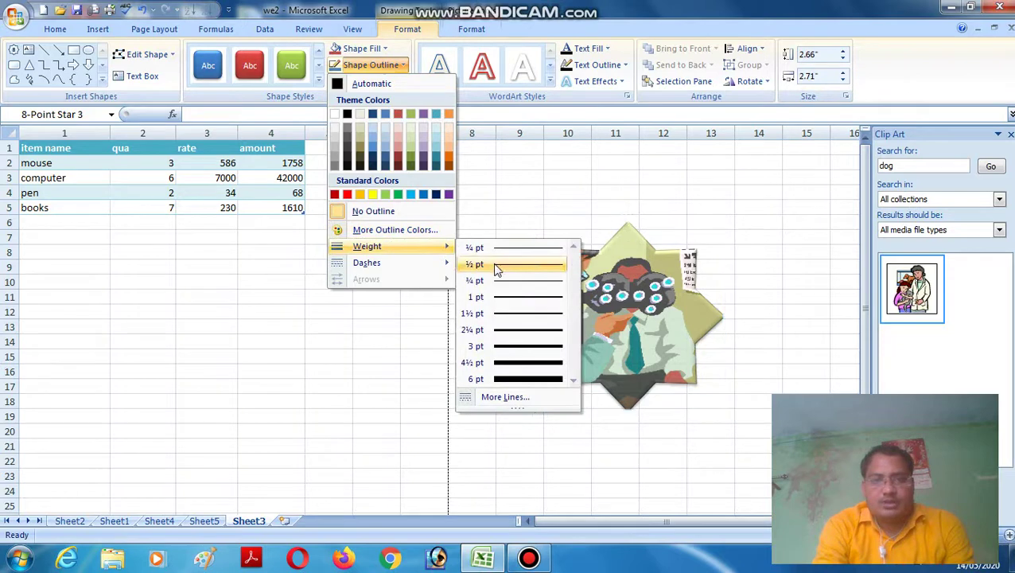
click(528, 363)
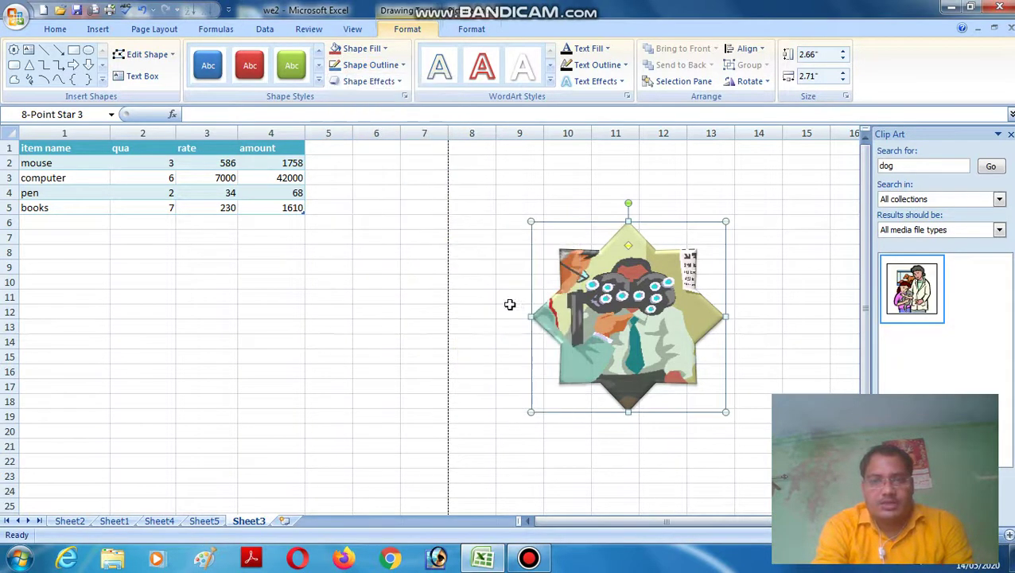
click(402, 66)
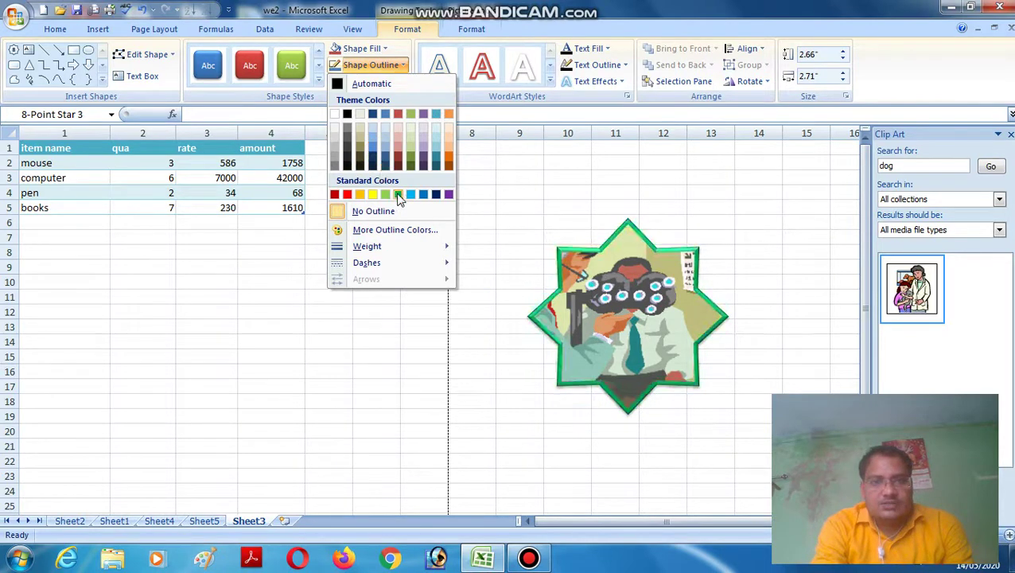
click(348, 195)
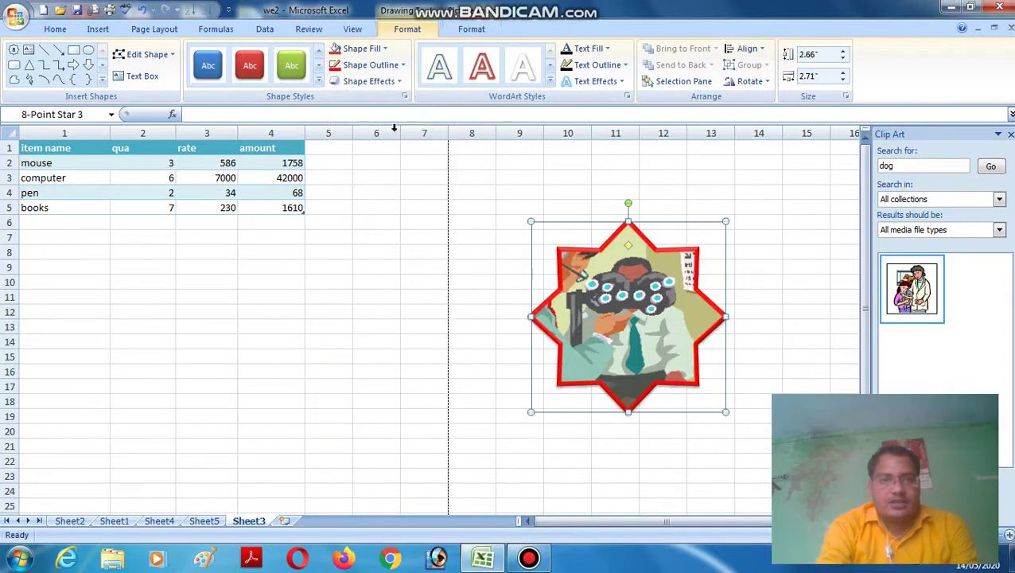
Step: Change the star's outline to the square dot dash style
click(388, 65)
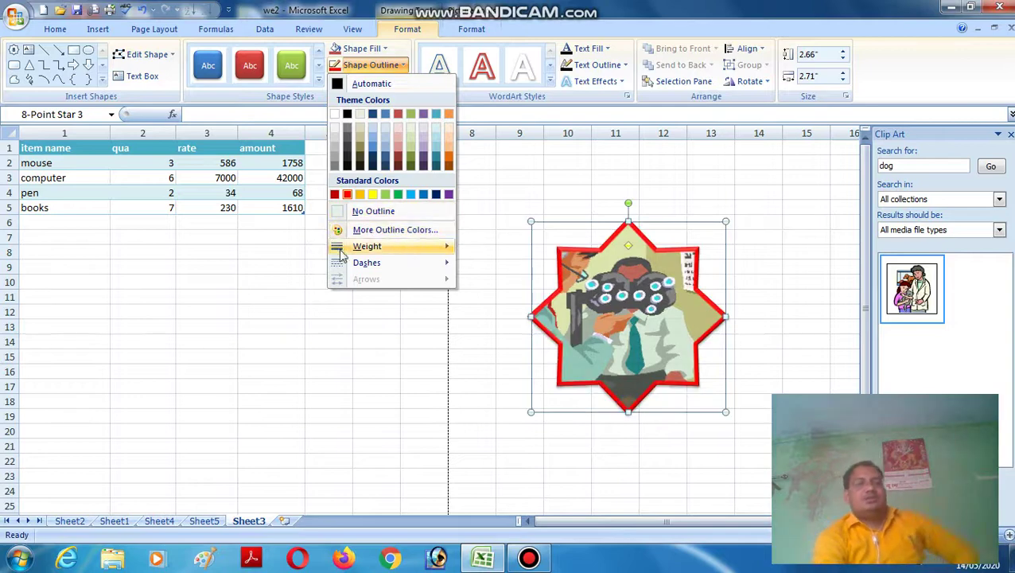
mouse_move(357, 252)
mouse_move(386, 265)
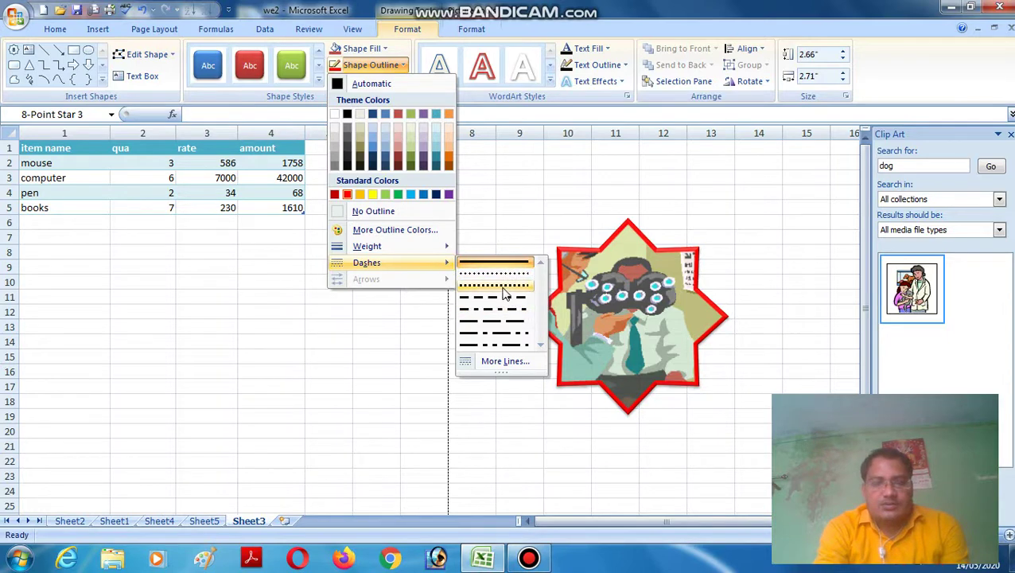
click(502, 289)
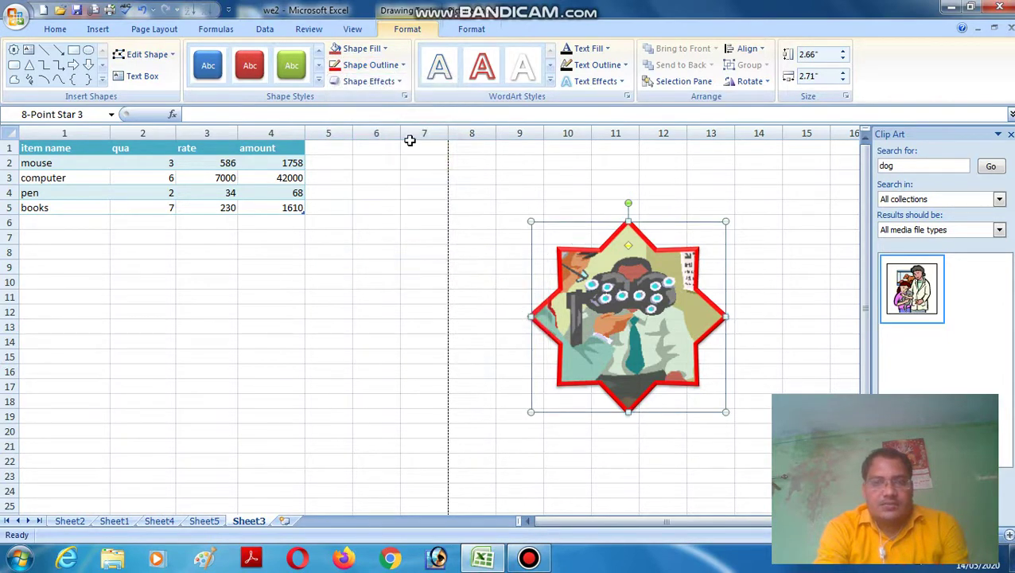
click(400, 68)
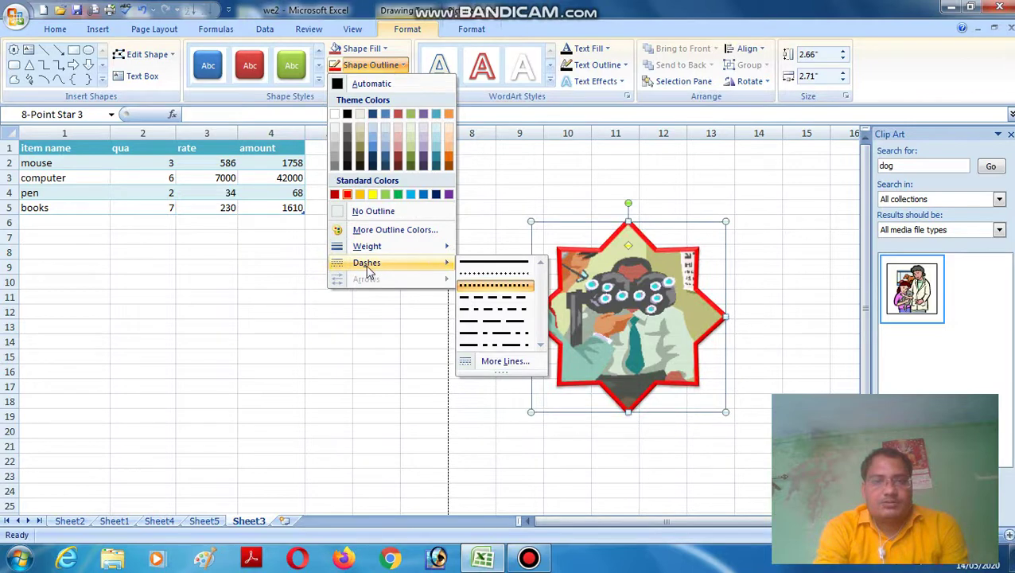
click(499, 193)
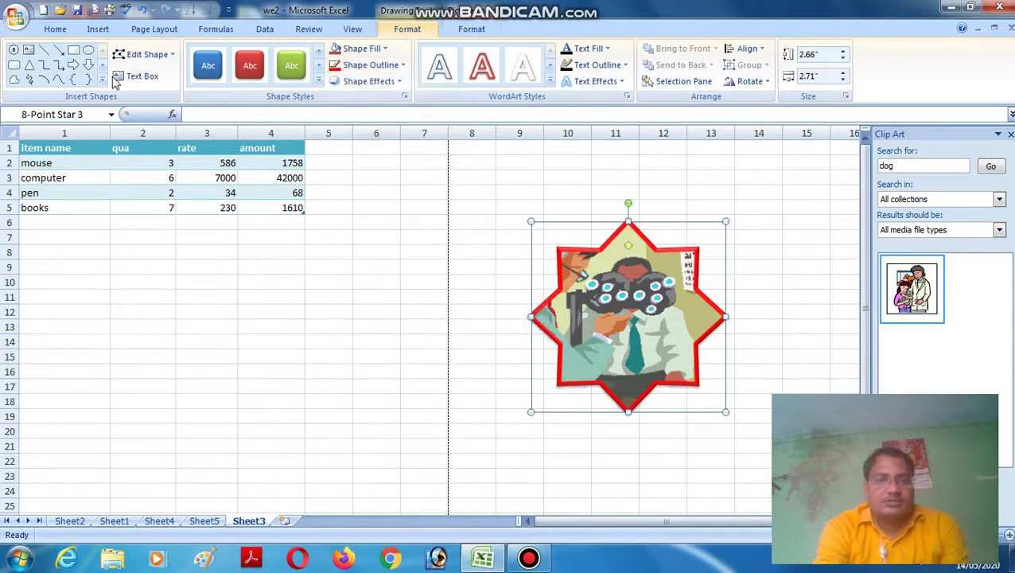
Step: Draw a rectangle about 1.94" high and 3.09" wide below the table and give it a dashed outline
click(73, 51)
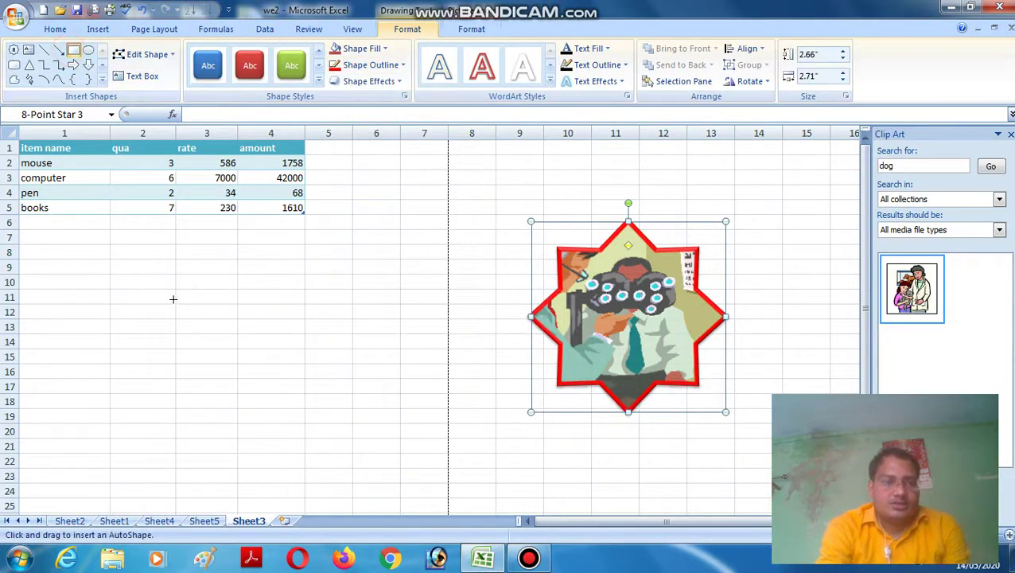
mouse_move(173, 298)
mouse_down()
mouse_move(256, 326)
mouse_move(322, 412)
mouse_move(397, 437)
mouse_up()
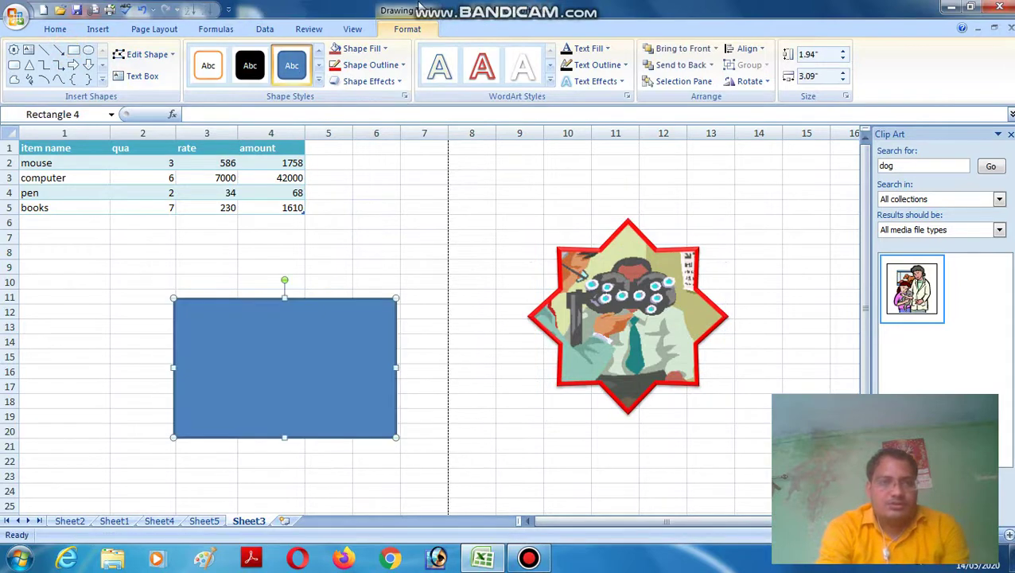
click(402, 71)
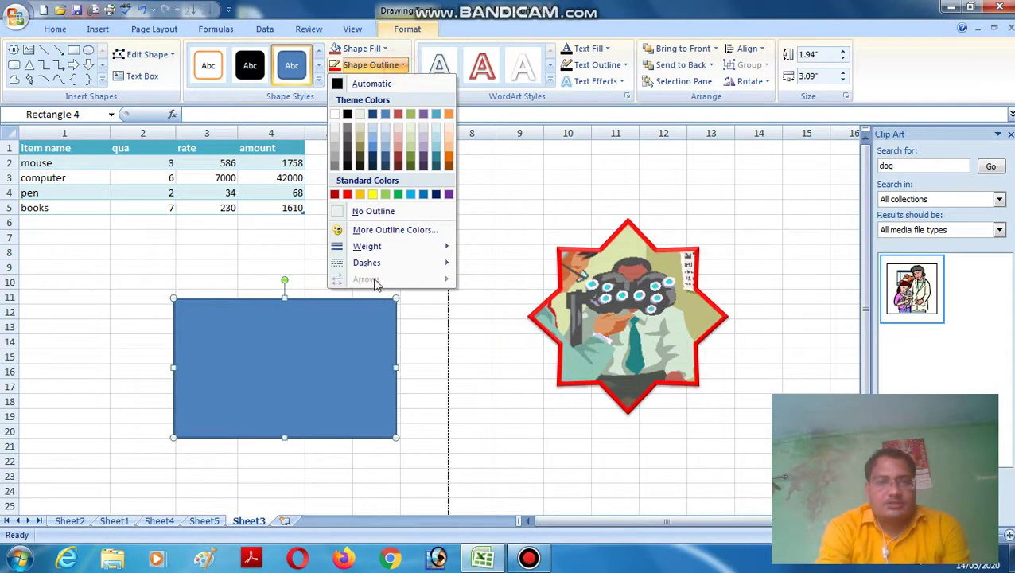
click(412, 263)
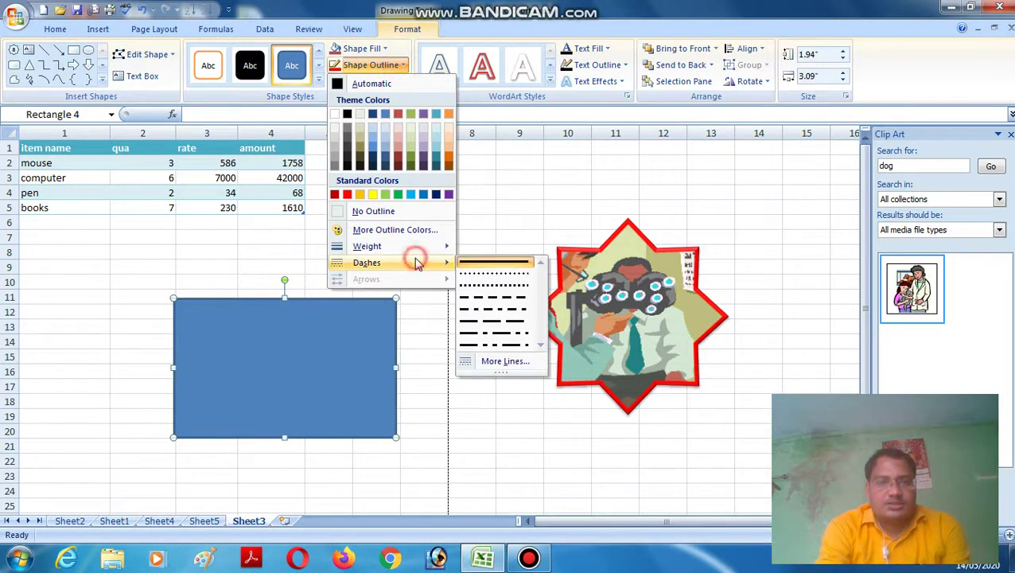
click(476, 285)
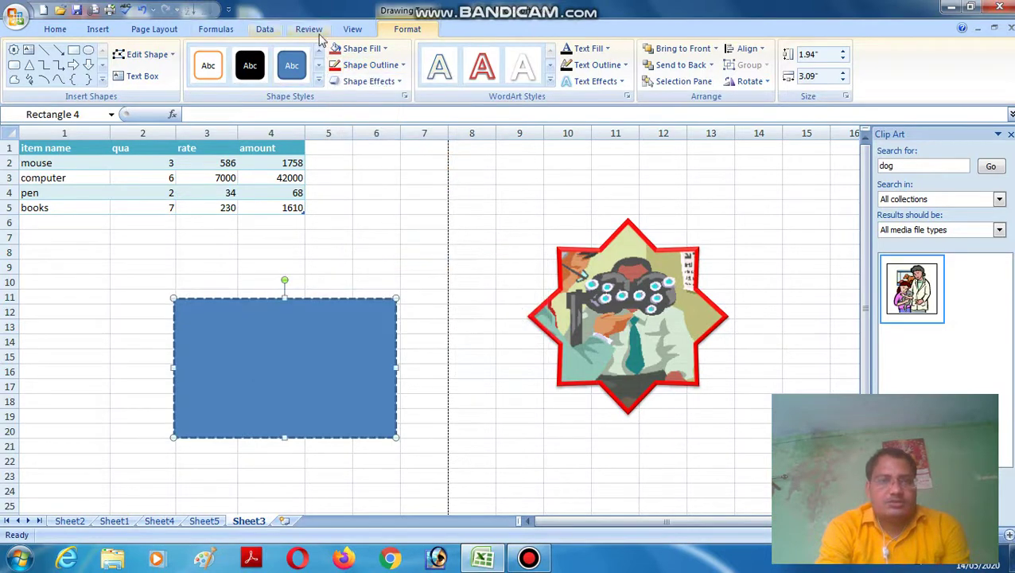
Step: Set the rectangle's outline weight to 4½ pt and its outline color to gray
click(374, 65)
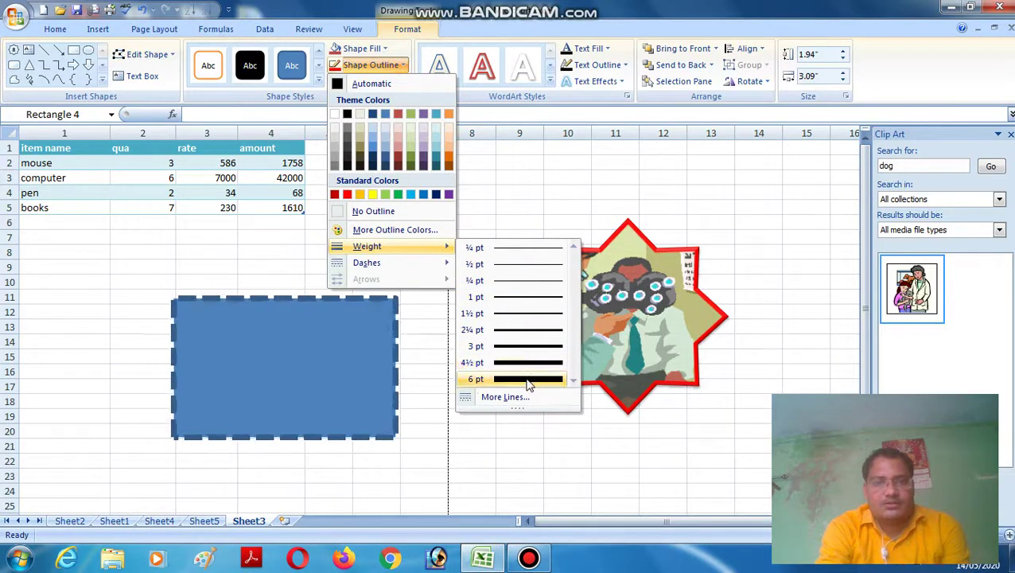
click(528, 365)
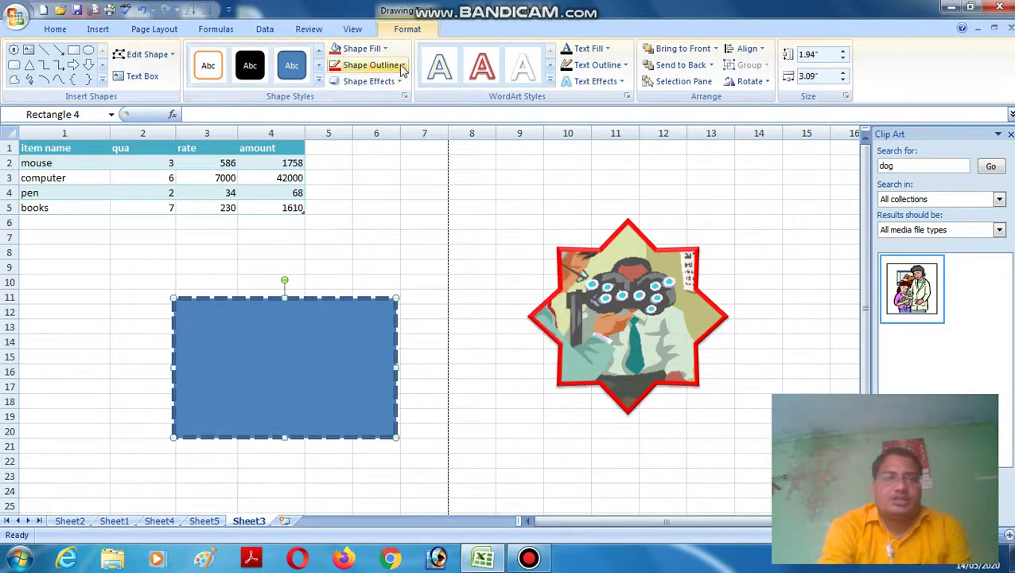
click(371, 65)
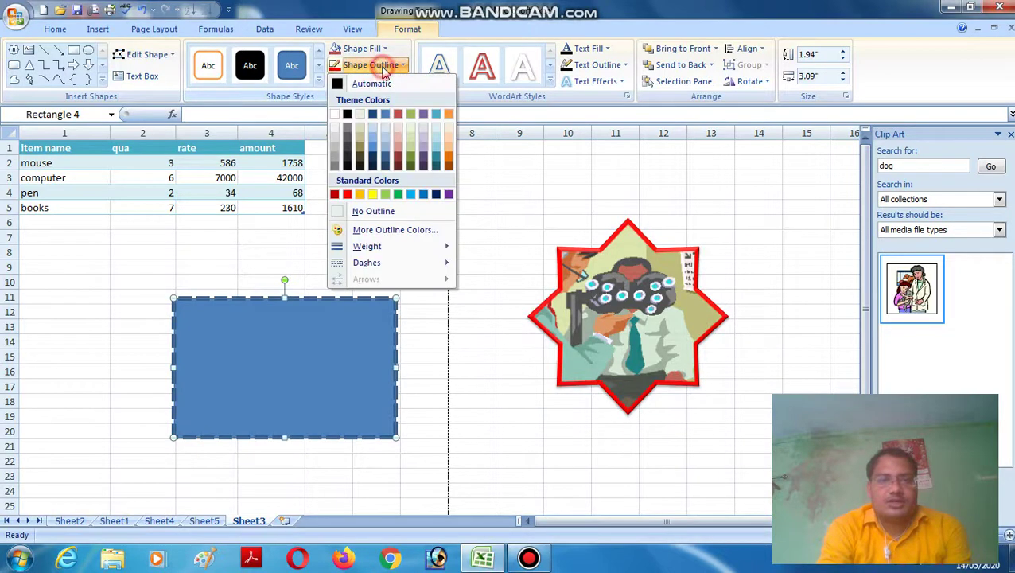
click(351, 163)
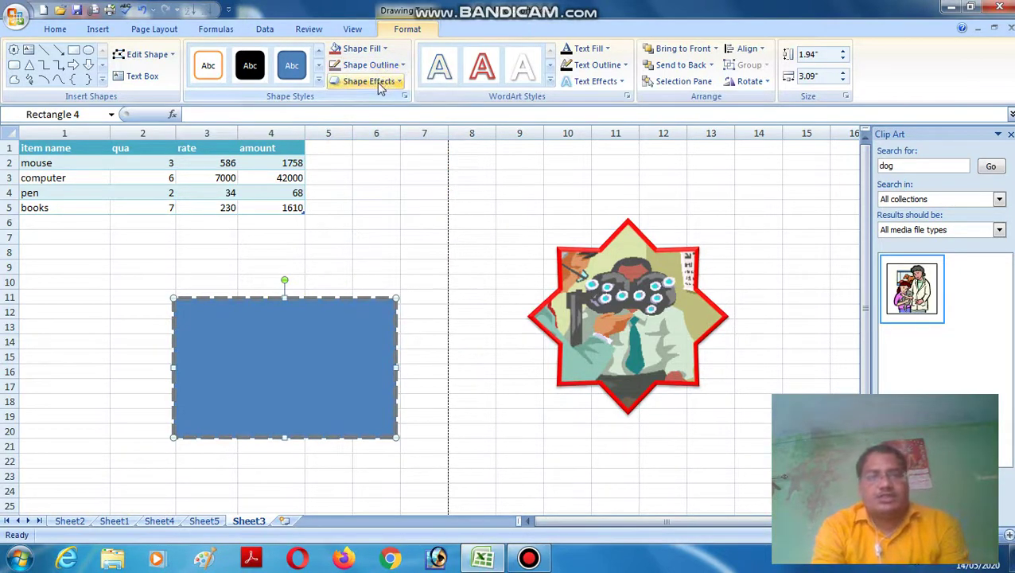
Step: Apply the largest red glow variation to the star shape
click(380, 83)
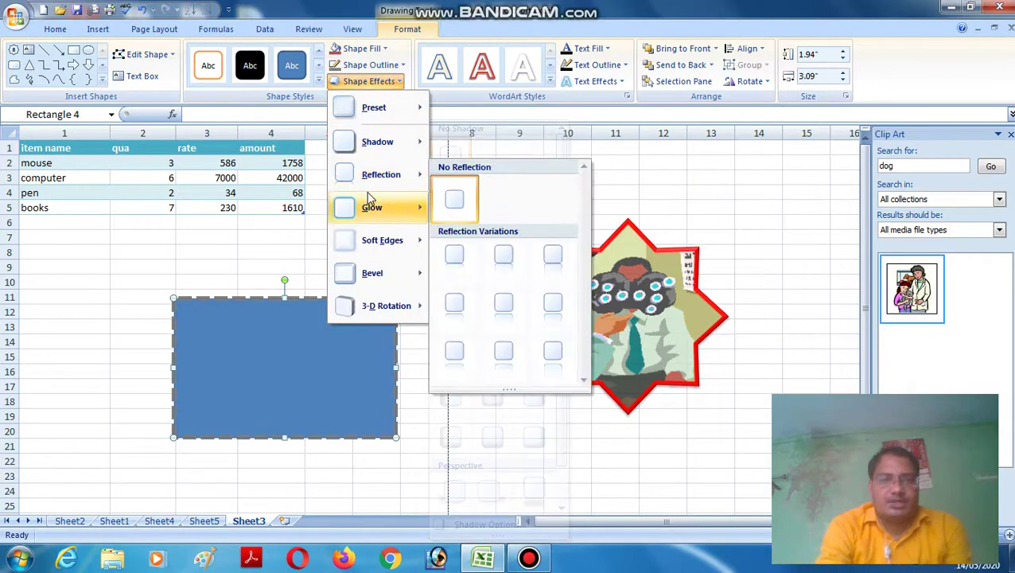
mouse_move(398, 248)
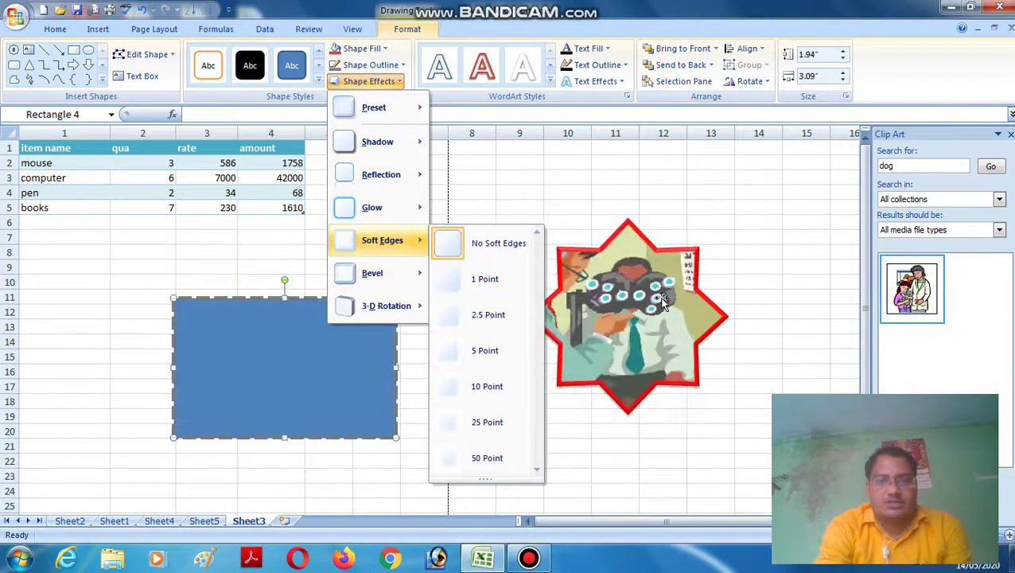
click(724, 309)
click(724, 310)
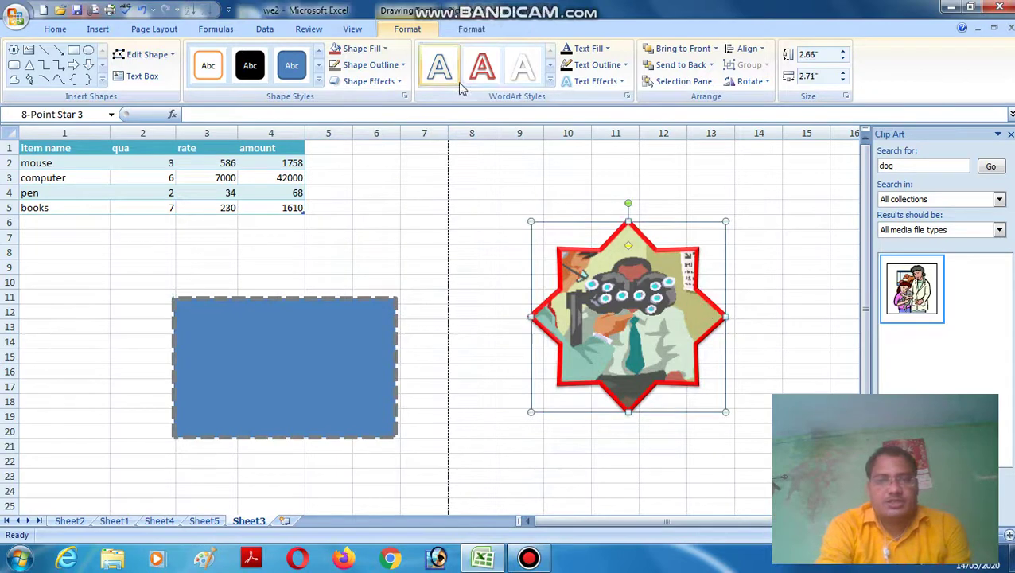
click(398, 81)
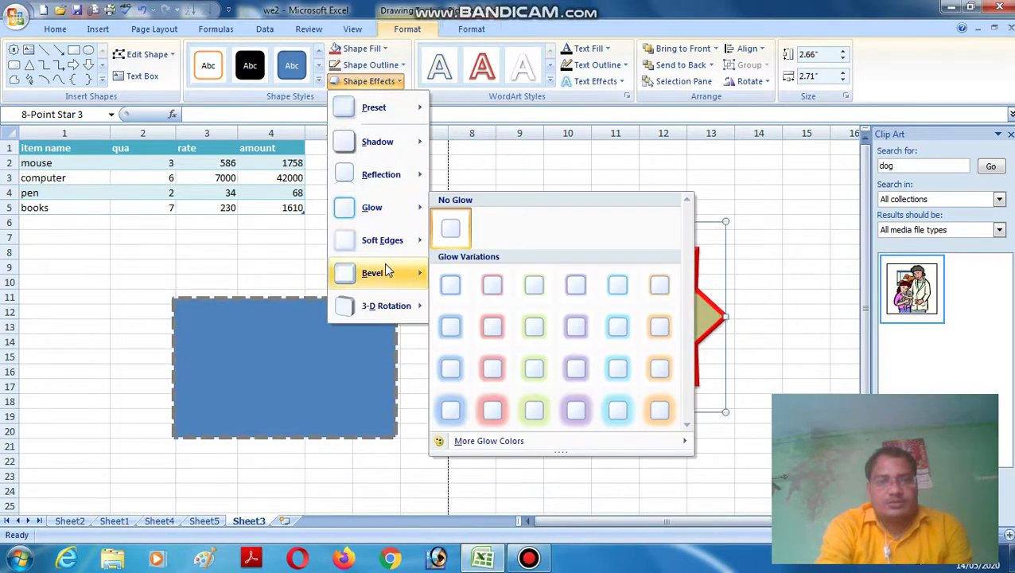
mouse_move(388, 271)
mouse_move(398, 243)
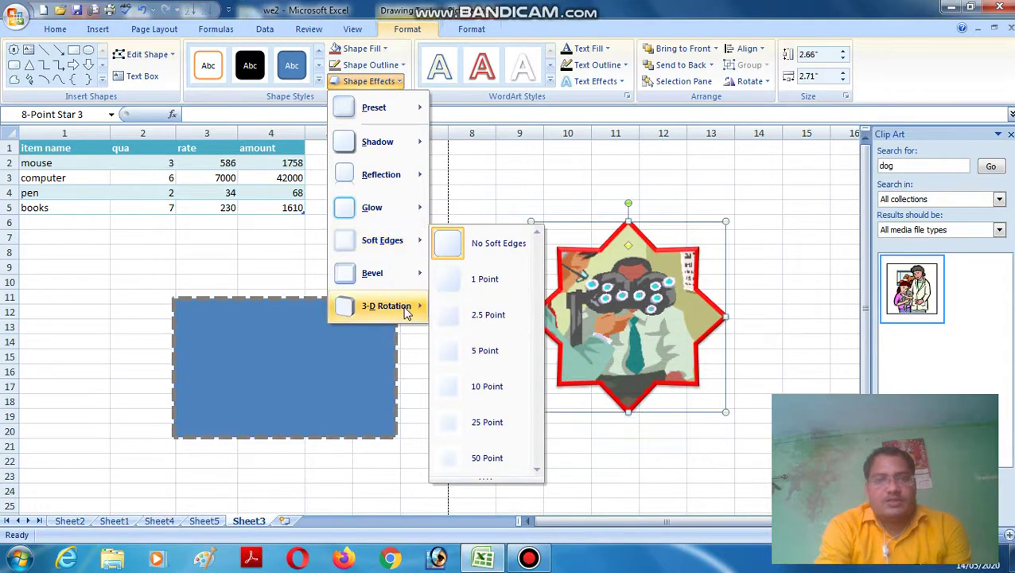
mouse_move(396, 217)
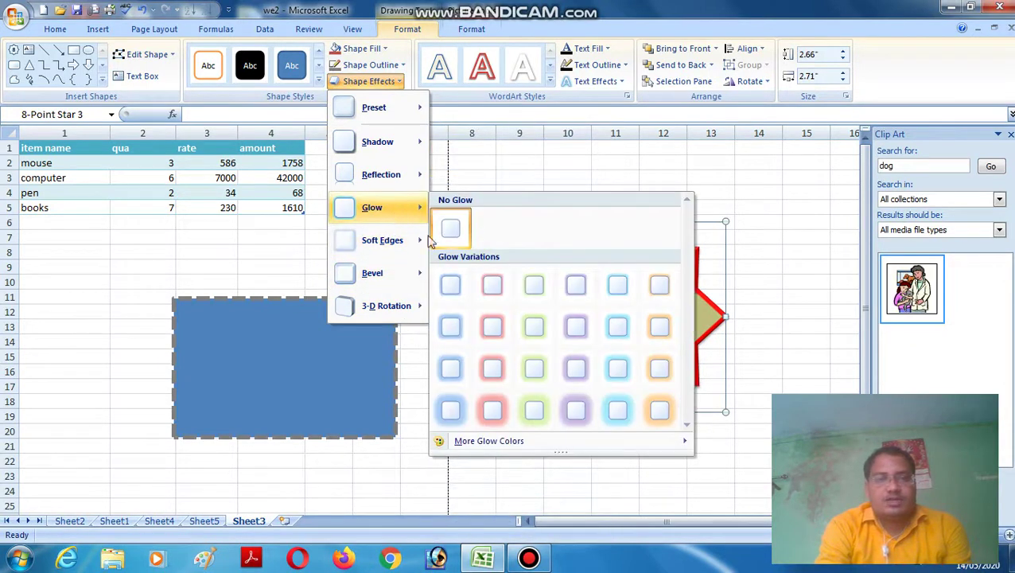
click(495, 410)
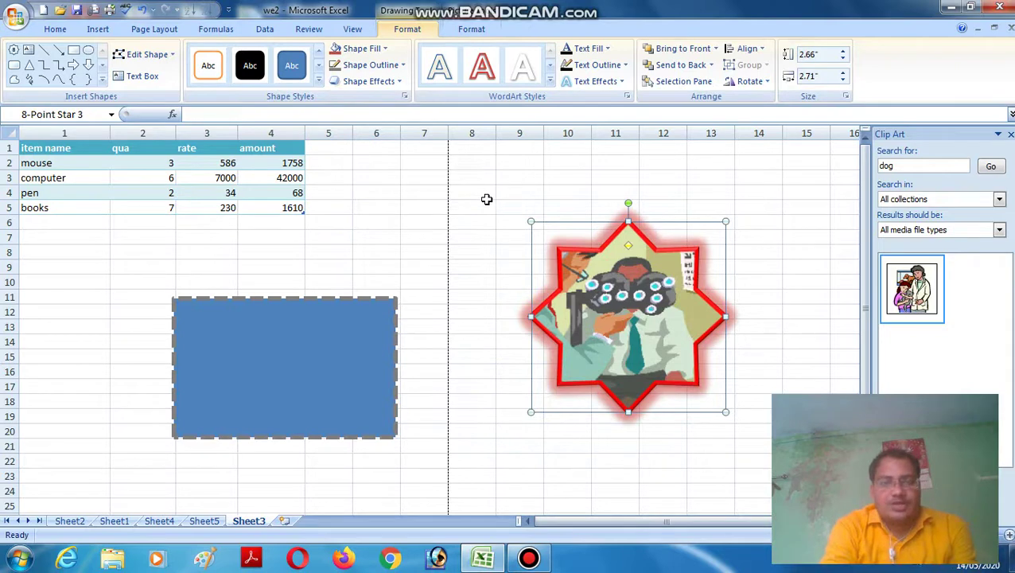
Step: Fill the star shape with the Koala picture from the Sample Pictures folder
click(380, 49)
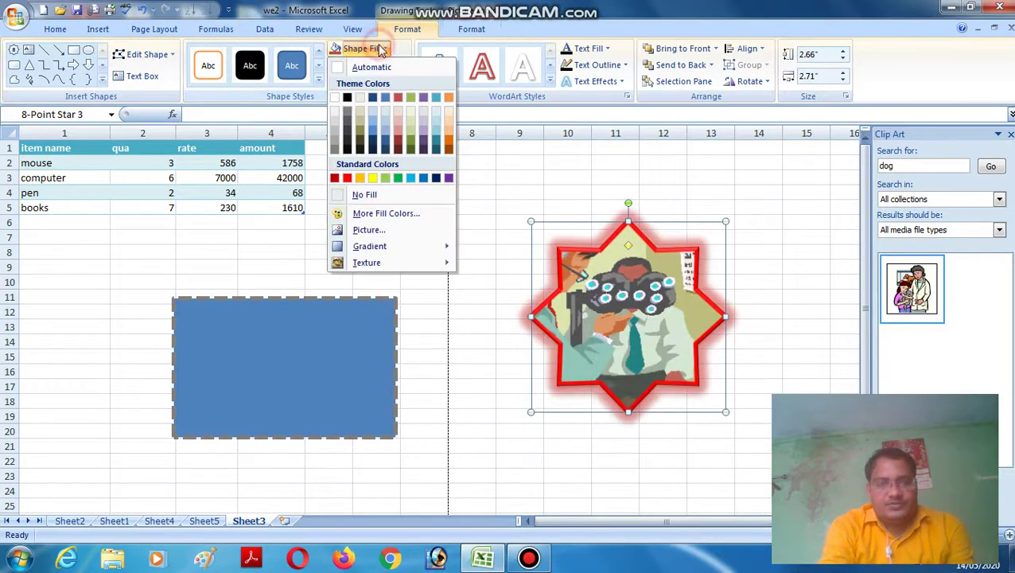
click(367, 231)
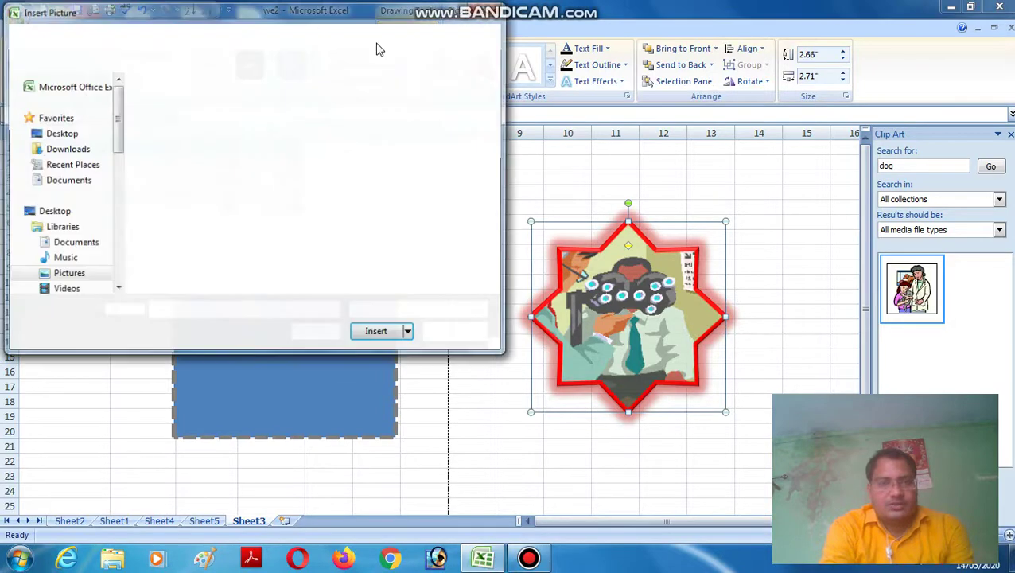
click(182, 216)
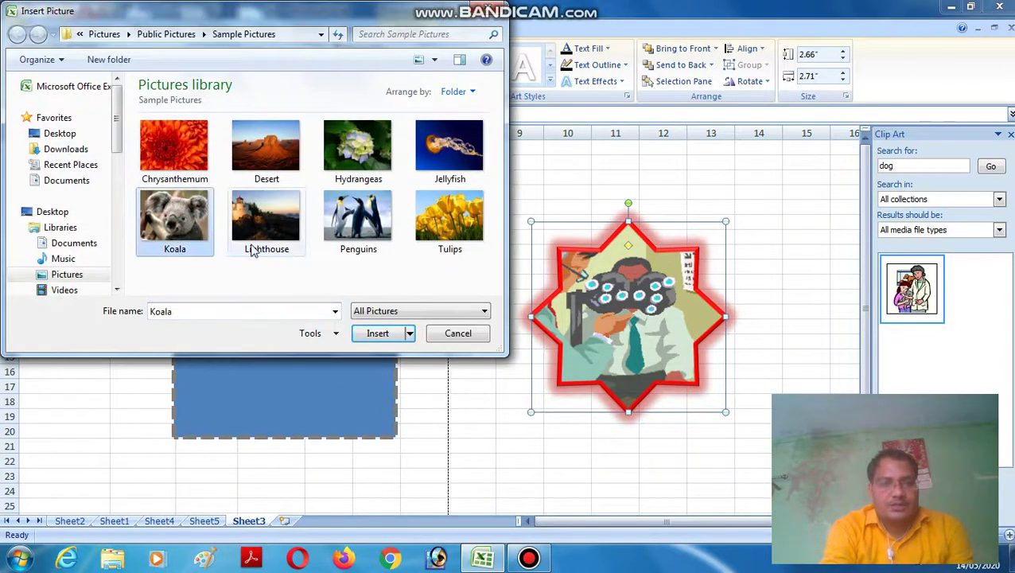
click(373, 334)
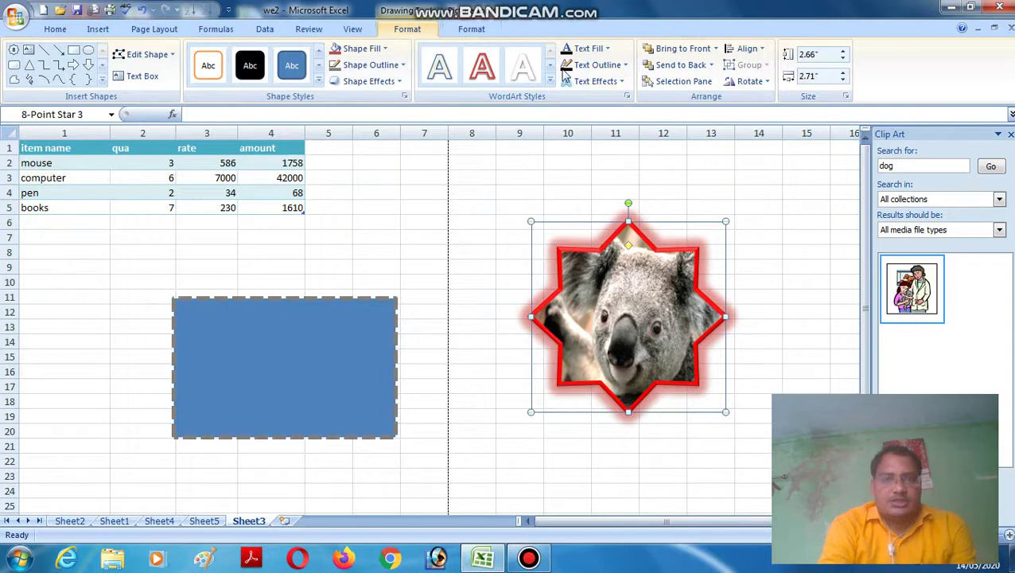
Step: Delete the gray dashed rectangle below the table
click(328, 323)
key(Escape)
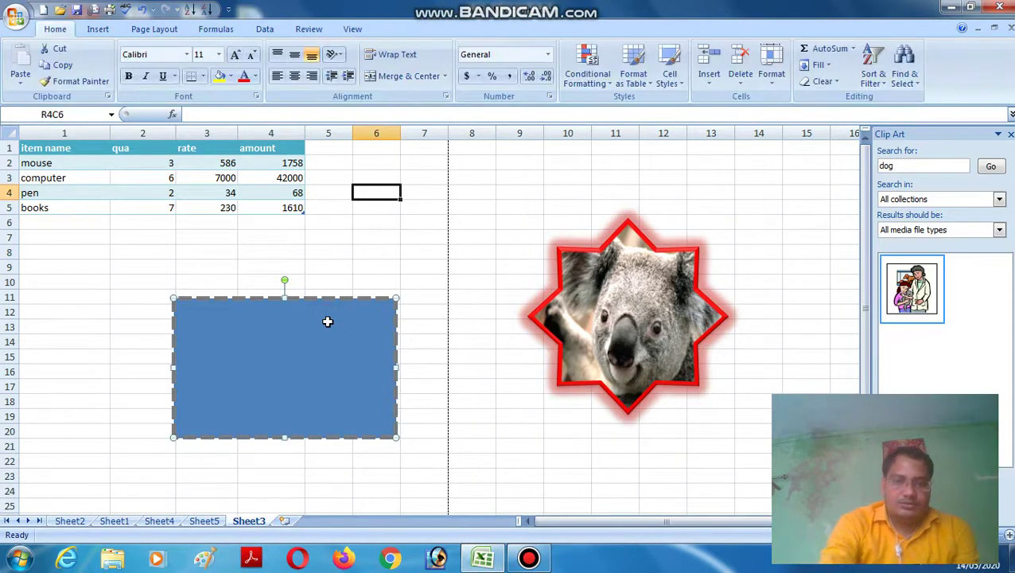
key(Delete)
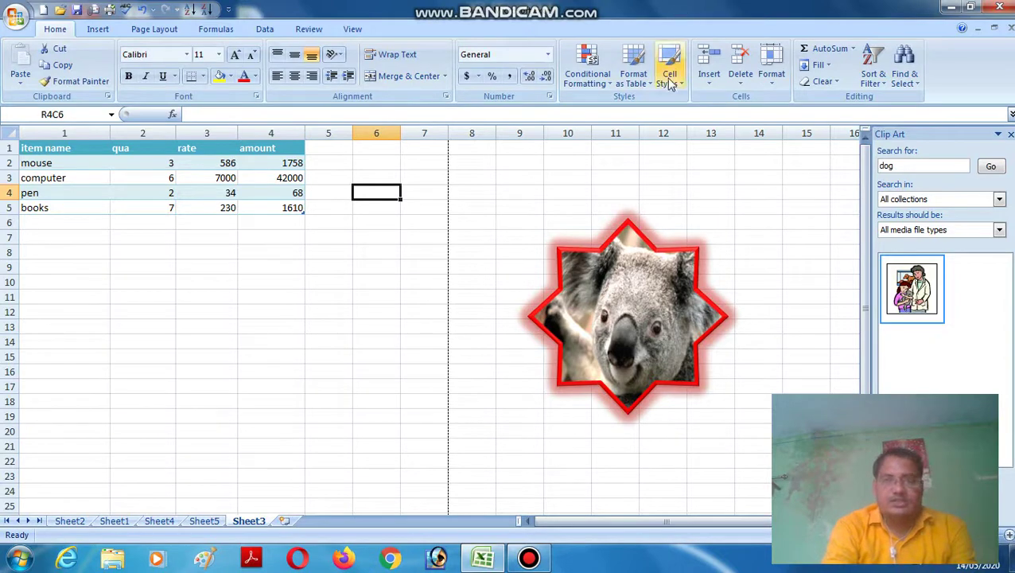
Step: Insert WordArt reading "NEW RAMA" in the blue reflected style and move it just below the table, clear of the star
click(97, 28)
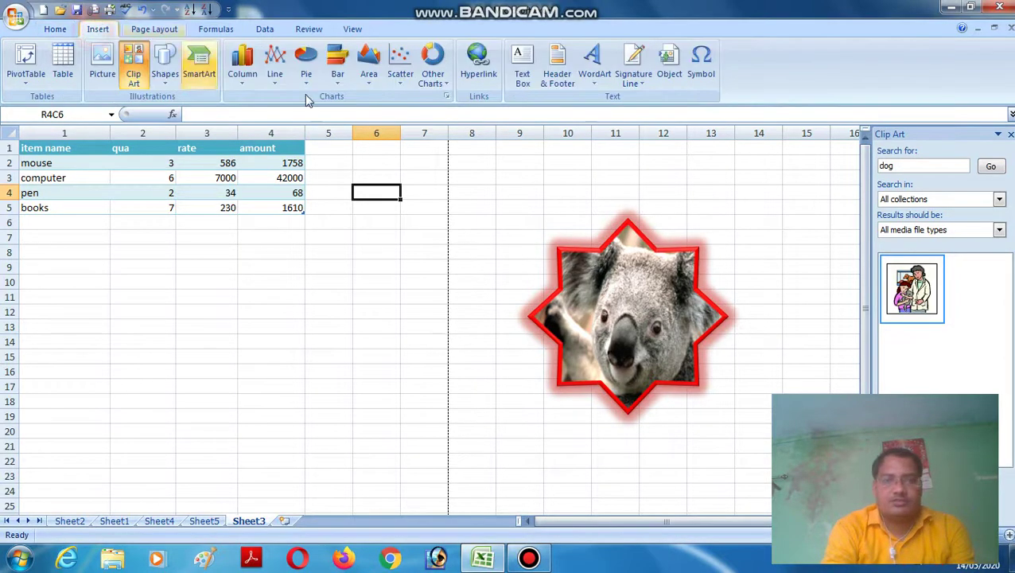
click(595, 67)
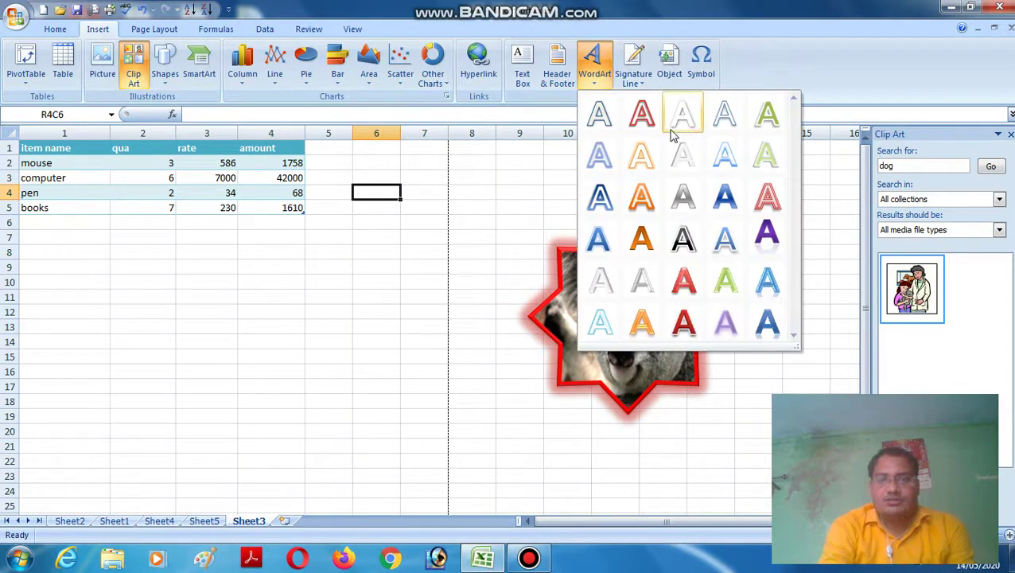
click(769, 280)
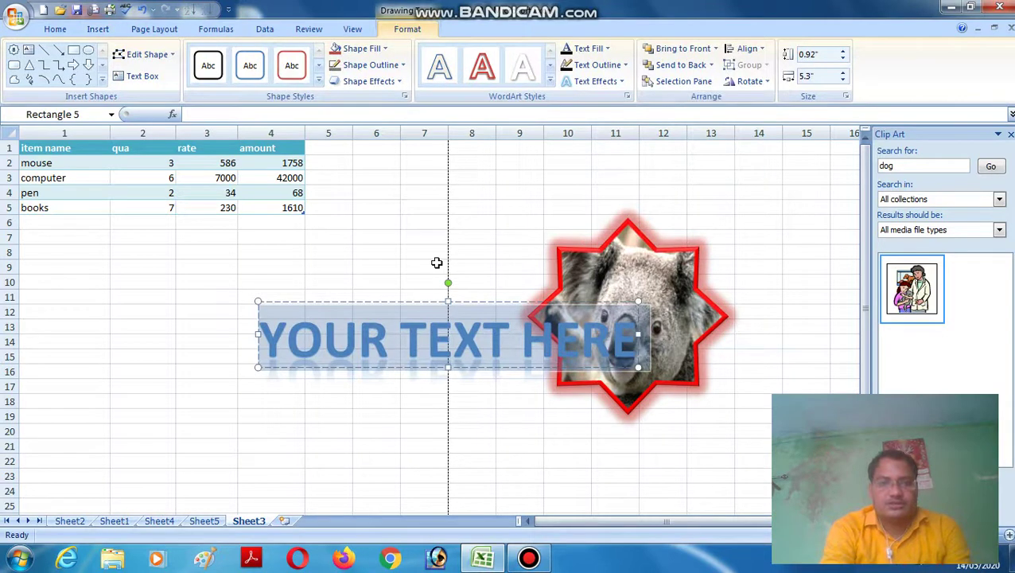
text(NW)
key(BackSpace)
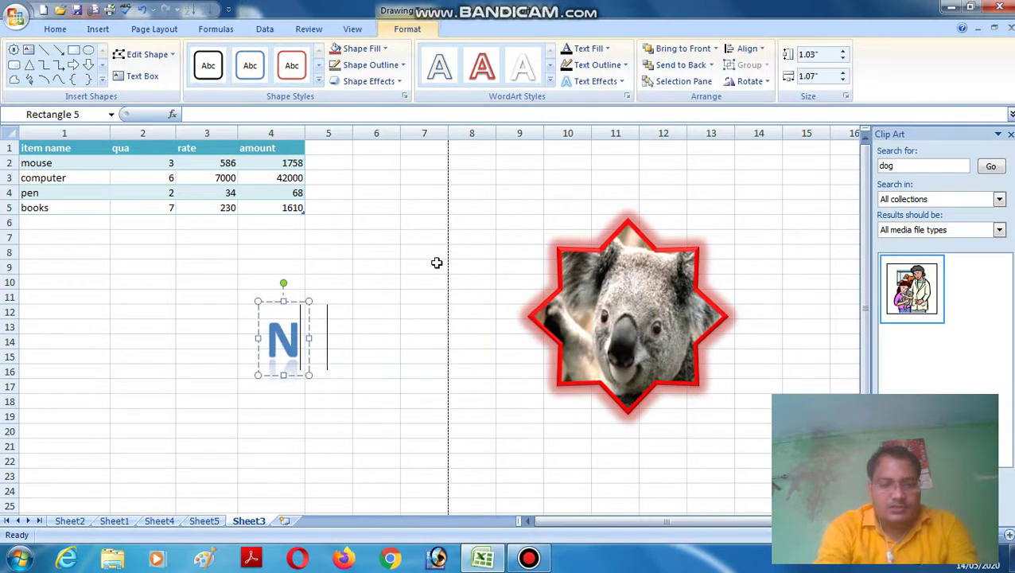
text(EW RAMA)
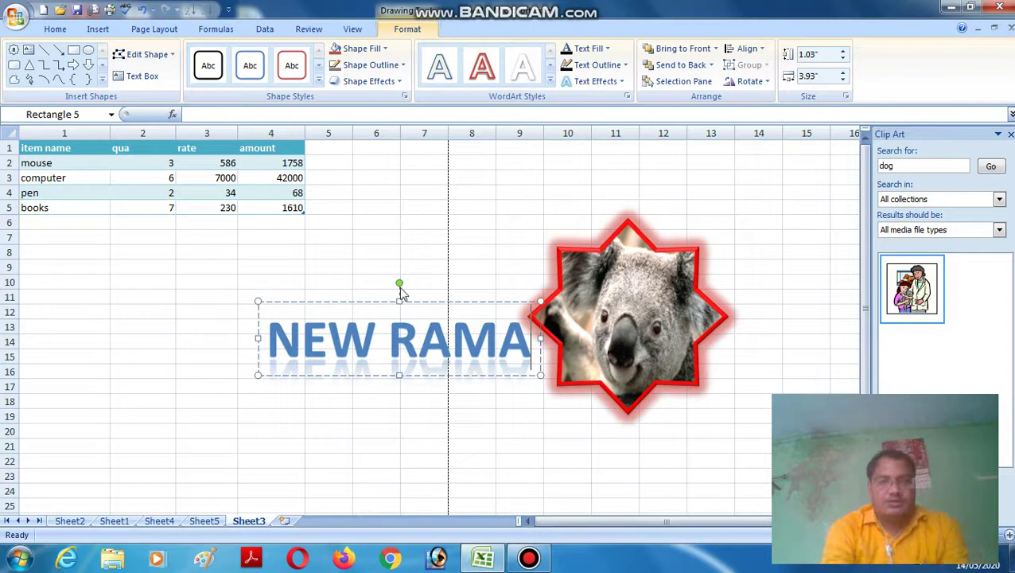
drag(377, 301, 273, 259)
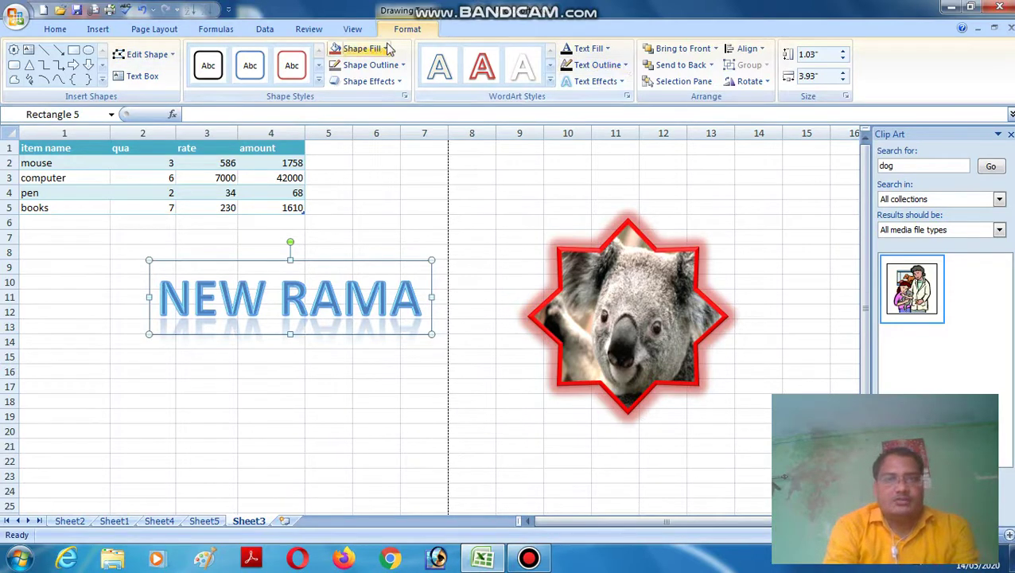
click(98, 30)
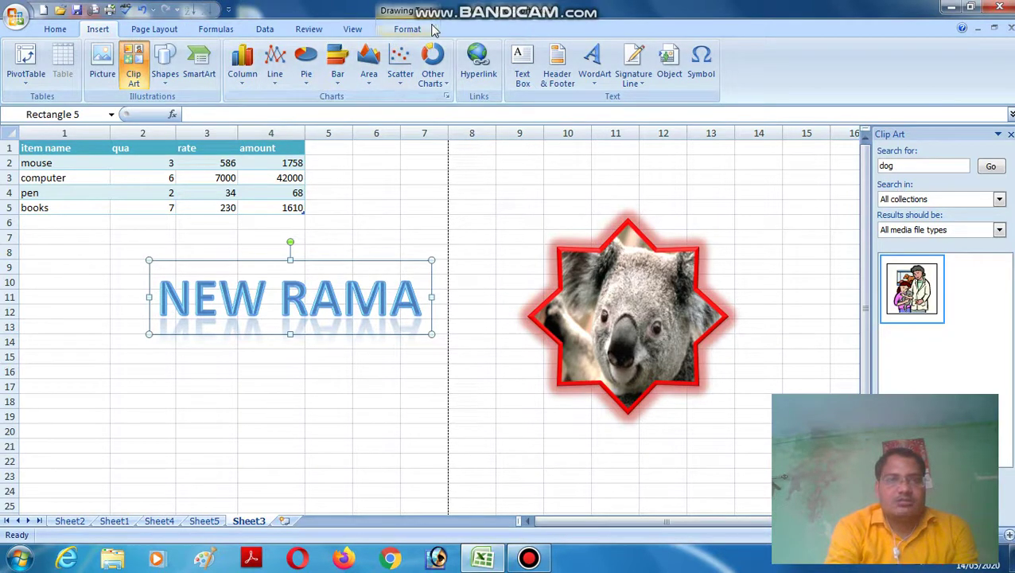
click(408, 30)
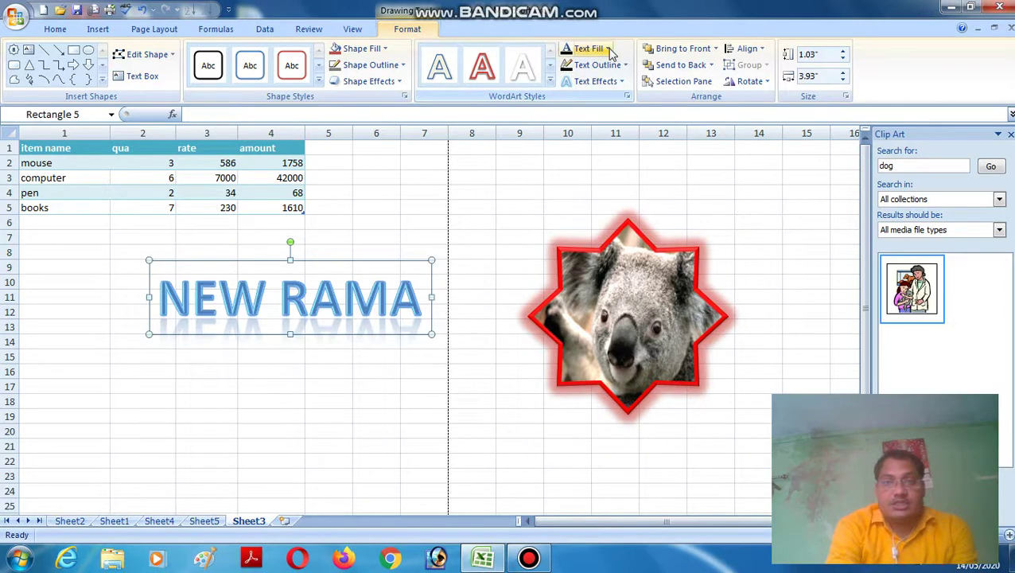
click(550, 82)
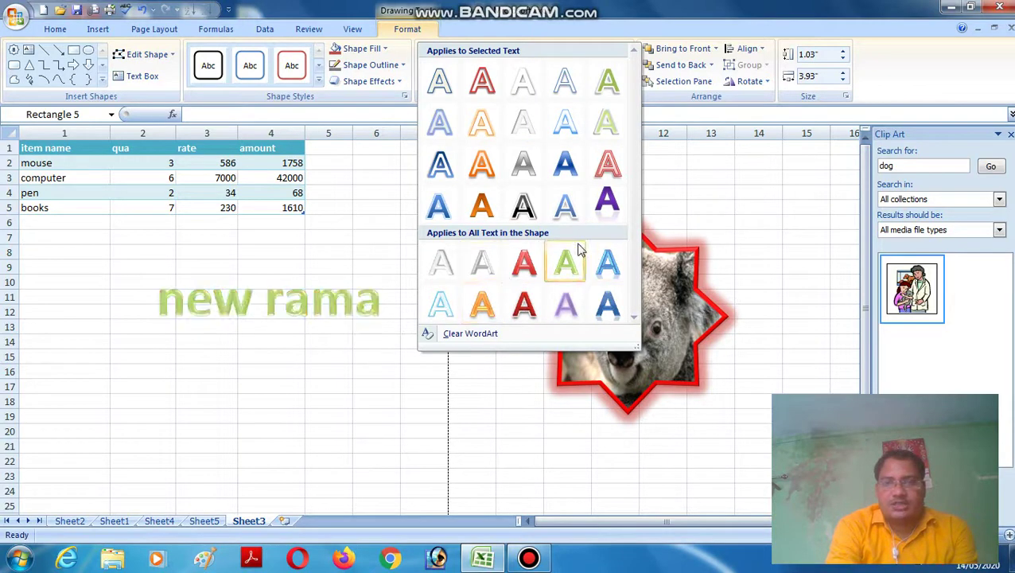
click(579, 17)
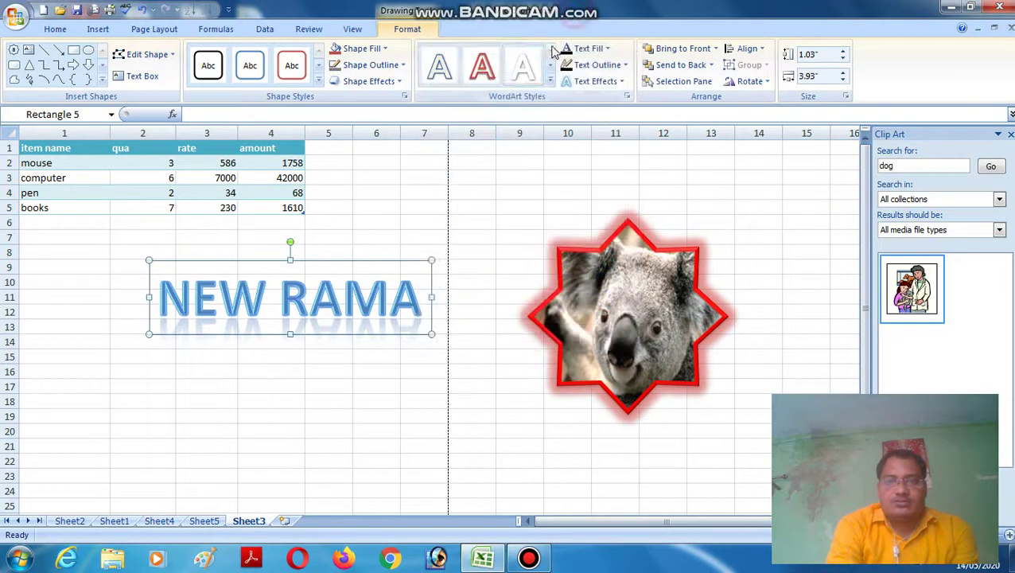
Step: Fill the WordArt text with the Desert picture from the Sample Pictures folder
click(606, 49)
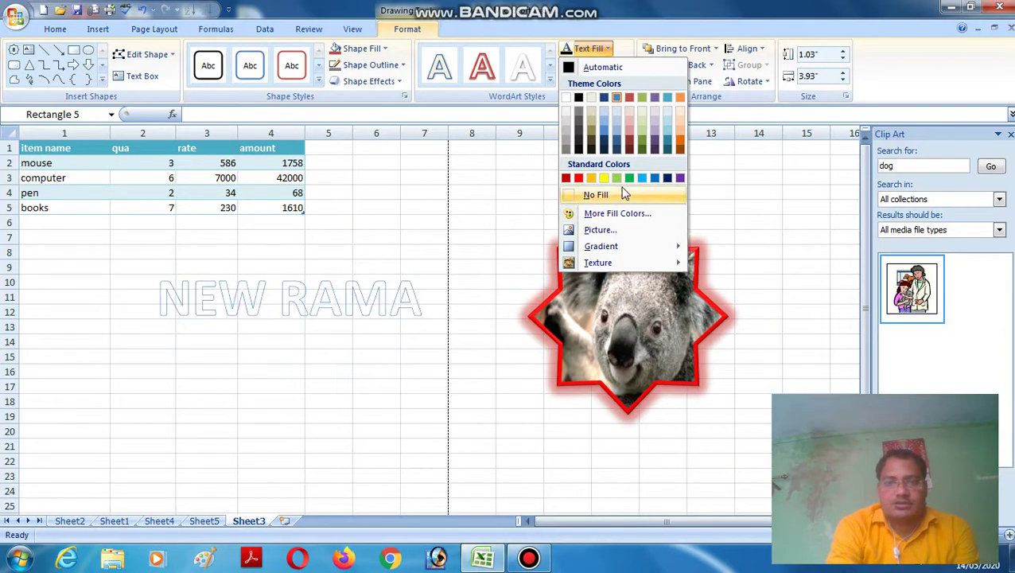
click(603, 231)
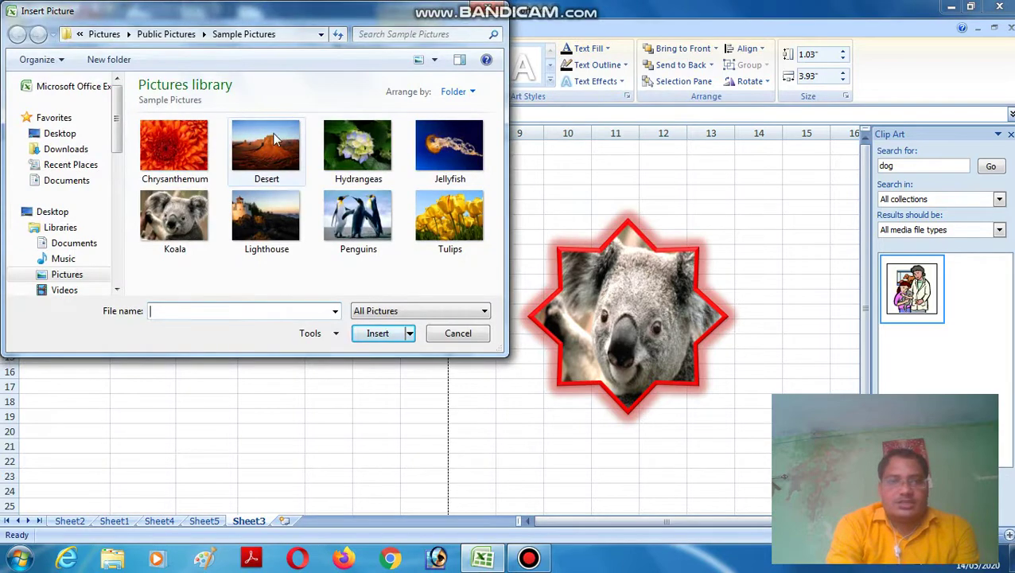
click(298, 171)
click(366, 333)
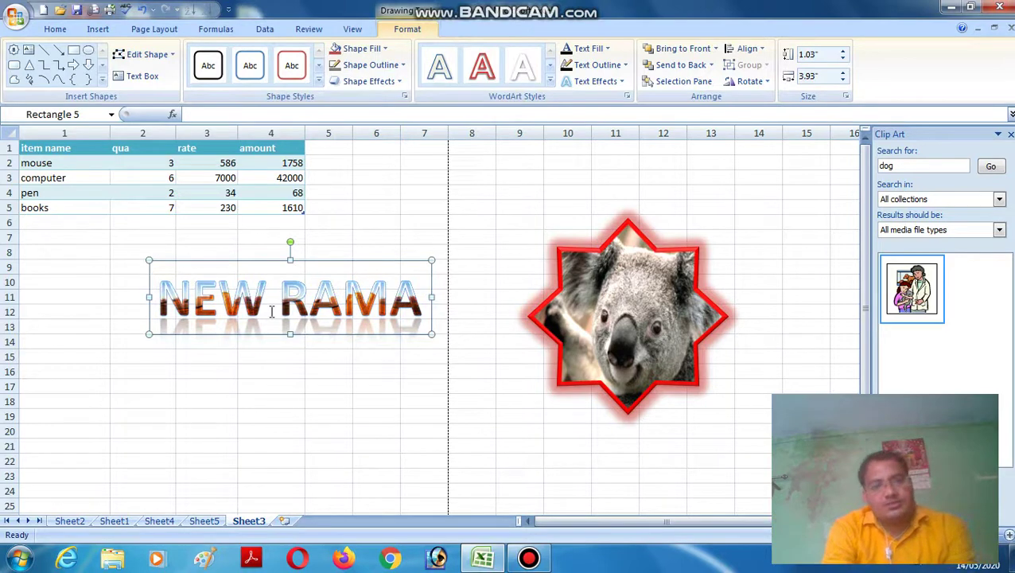
Step: Set the WordArt text's outline weight to 4½ pt and its outline color to the standard light green
click(597, 66)
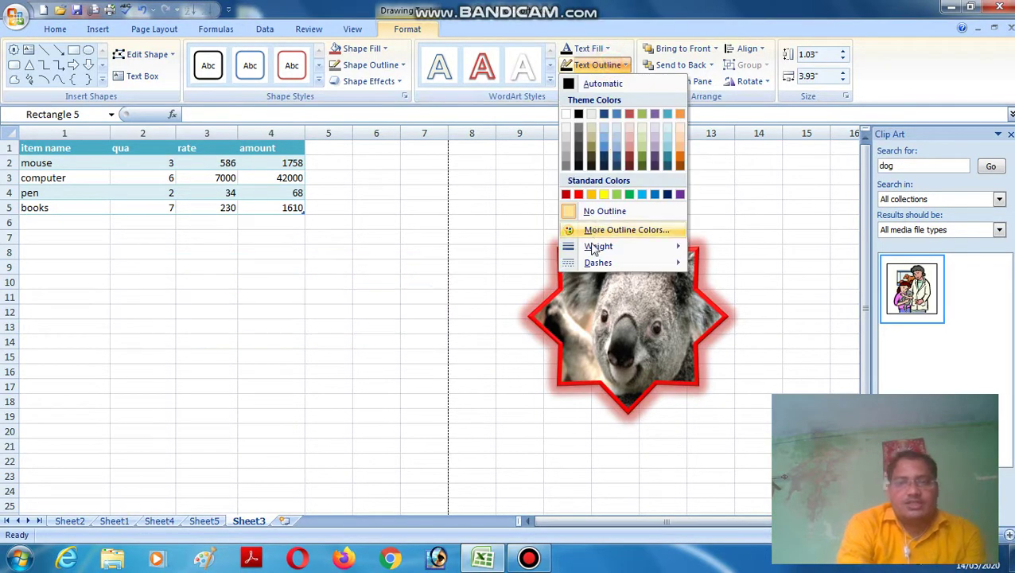
mouse_move(611, 250)
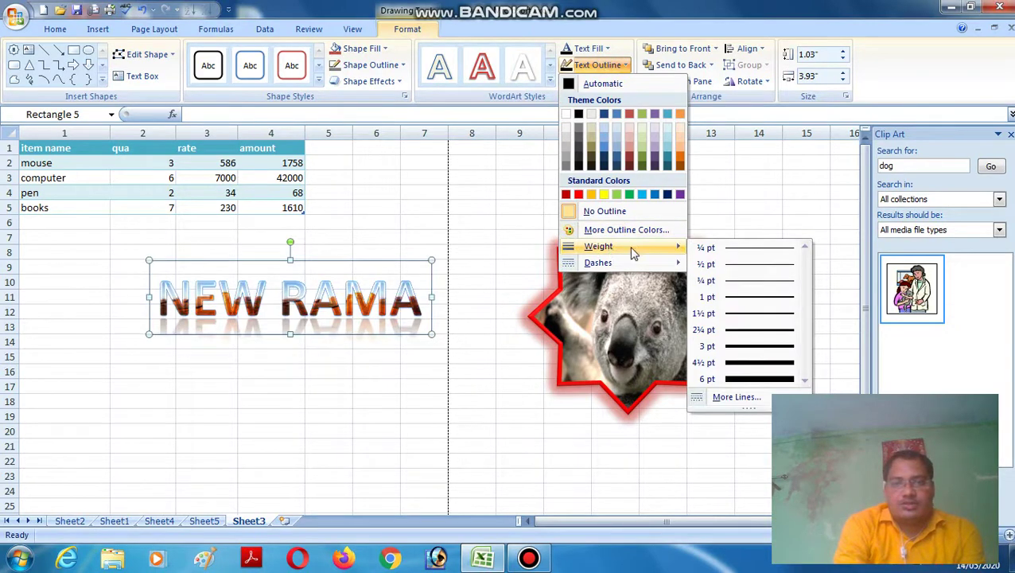
click(776, 364)
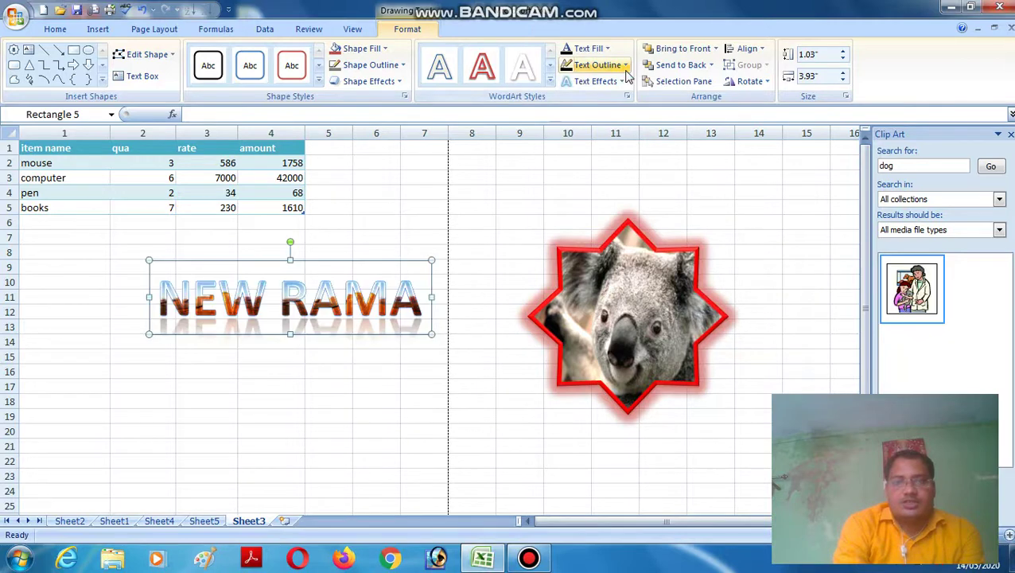
click(626, 65)
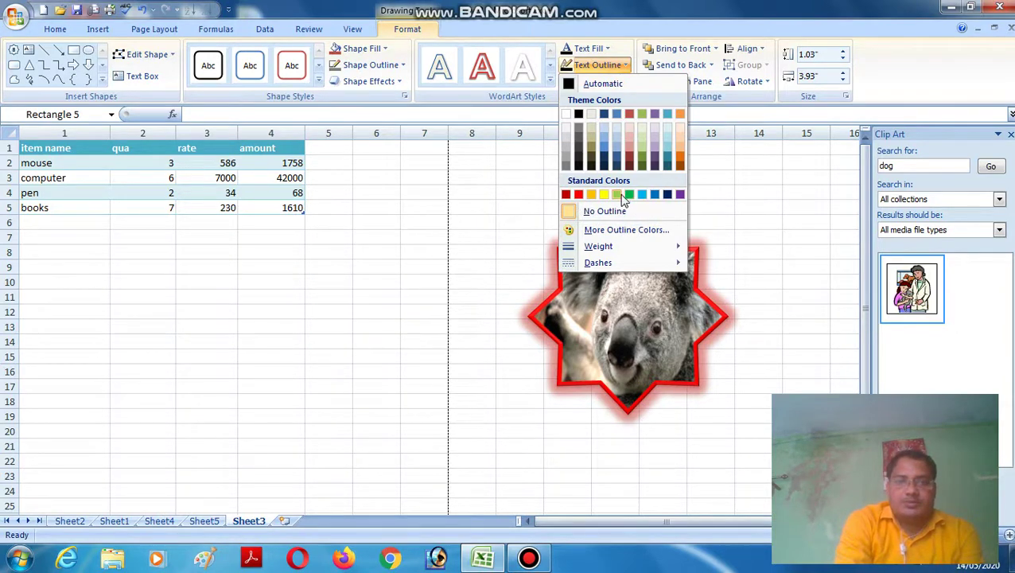
click(618, 195)
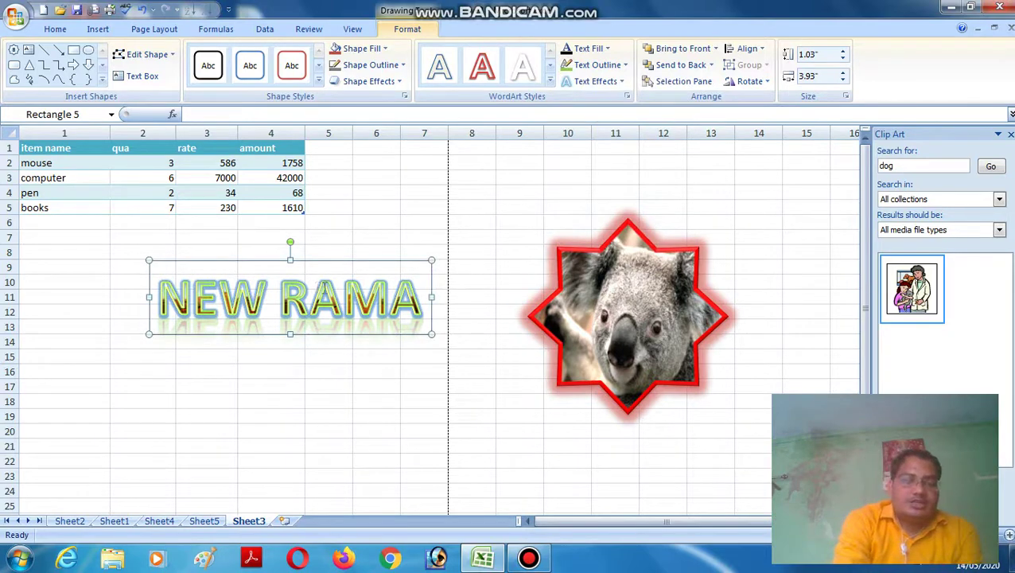
Step: Insert a Basic Radial SmartArt graphic from the Cycle layouts
click(643, 269)
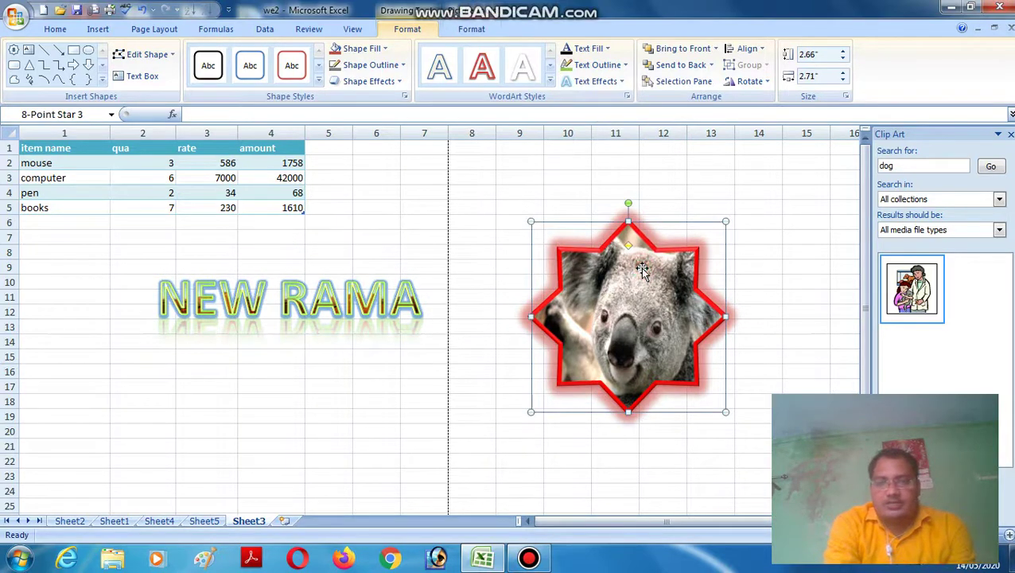
click(97, 30)
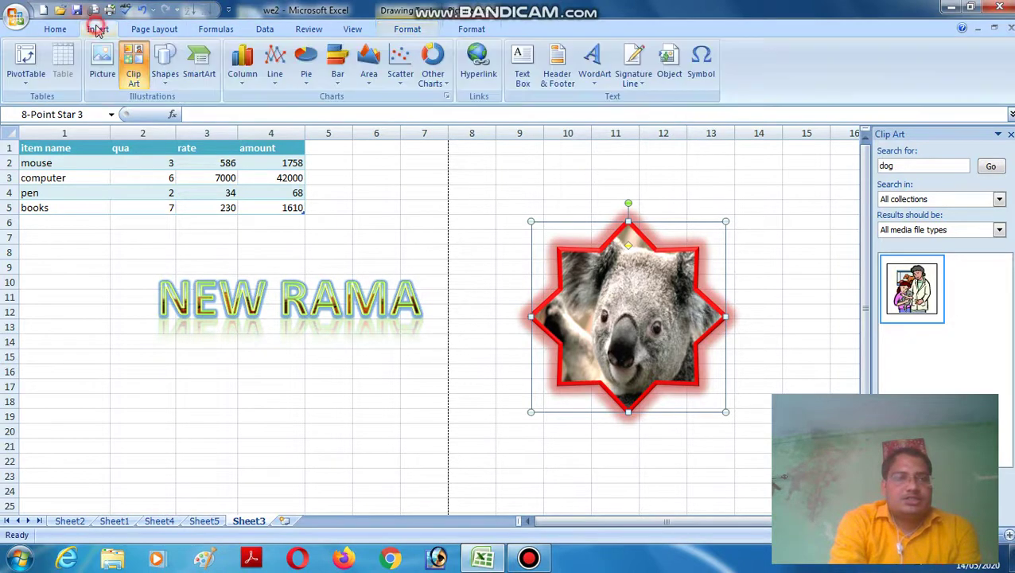
click(201, 73)
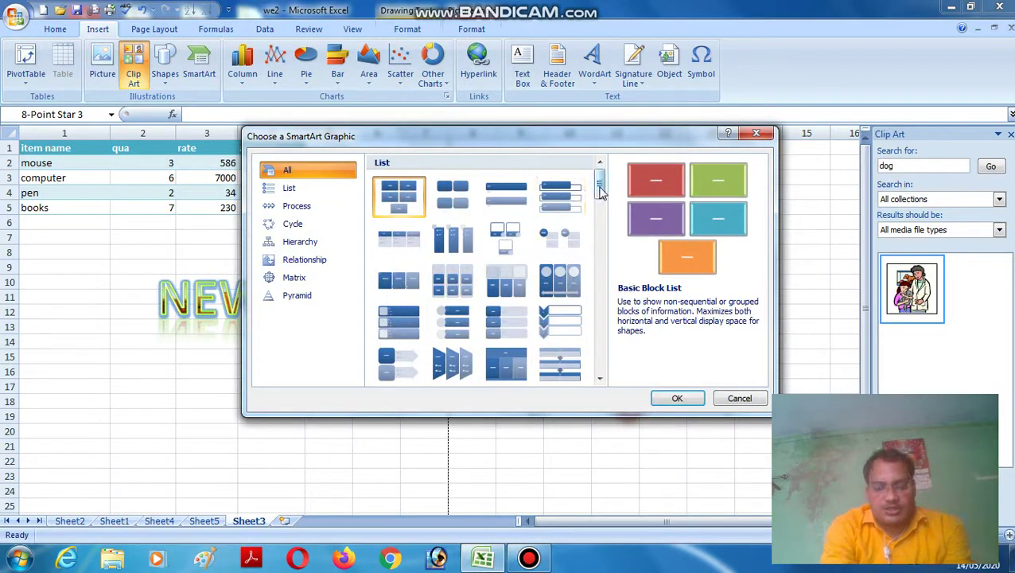
drag(600, 191, 608, 284)
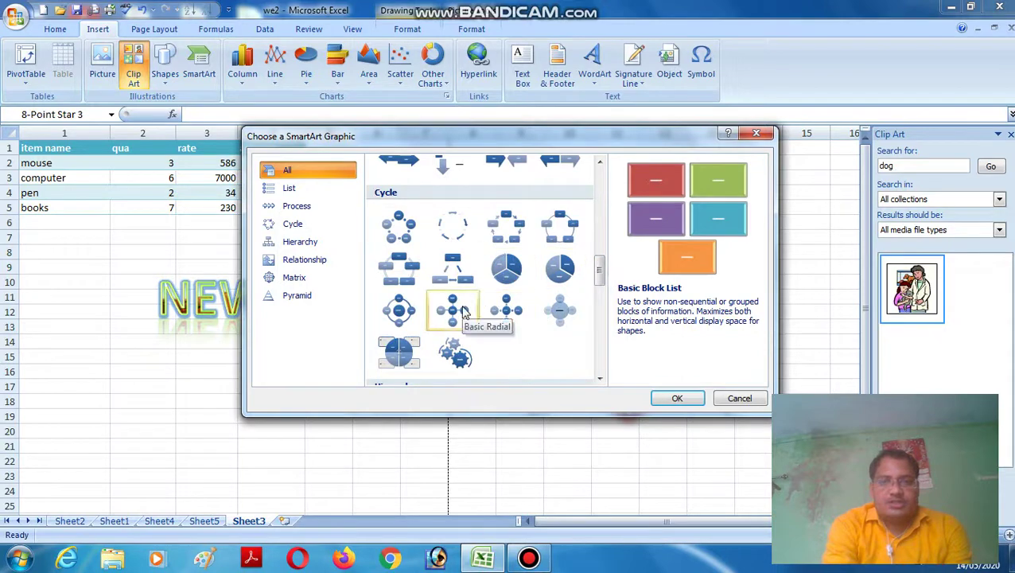
click(465, 312)
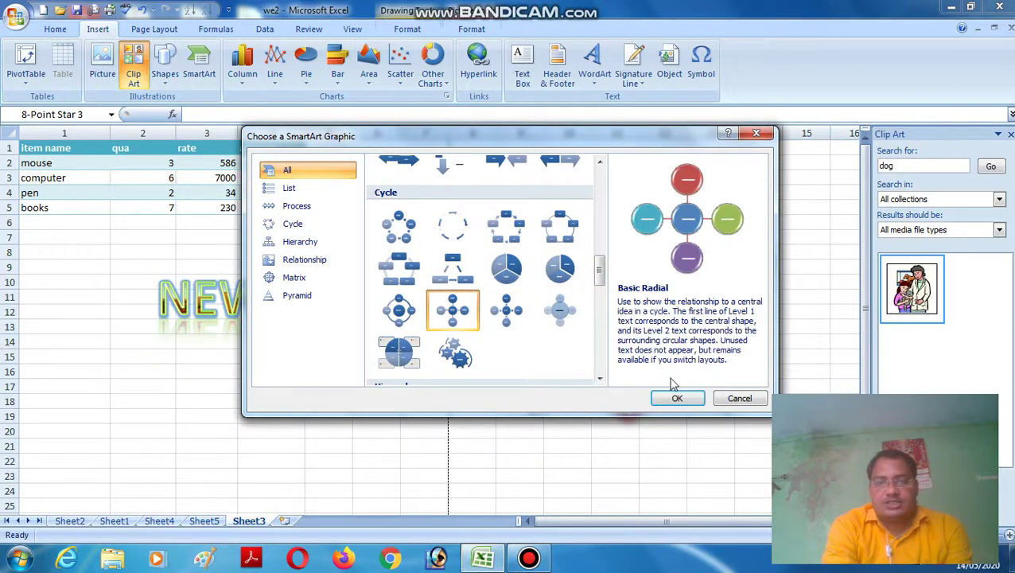
click(675, 399)
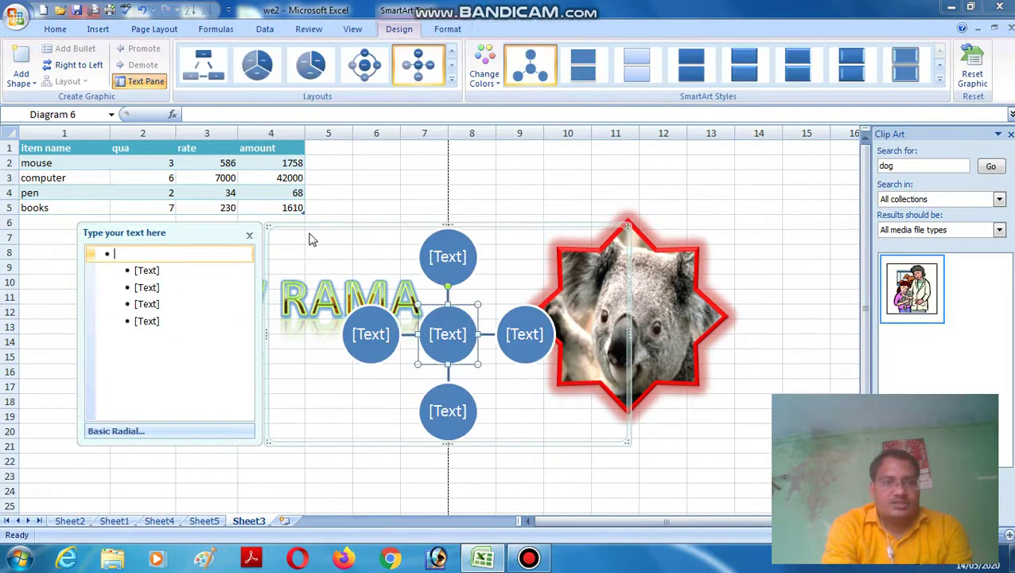
Step: Label the SmartArt's center circle C and each of the four surrounding circles H
click(448, 334)
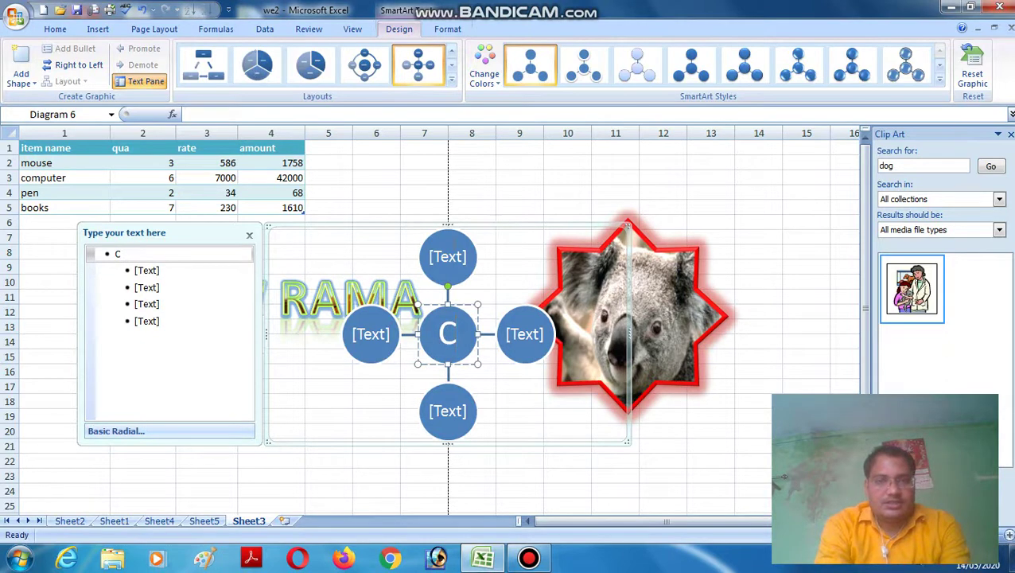
click(449, 254)
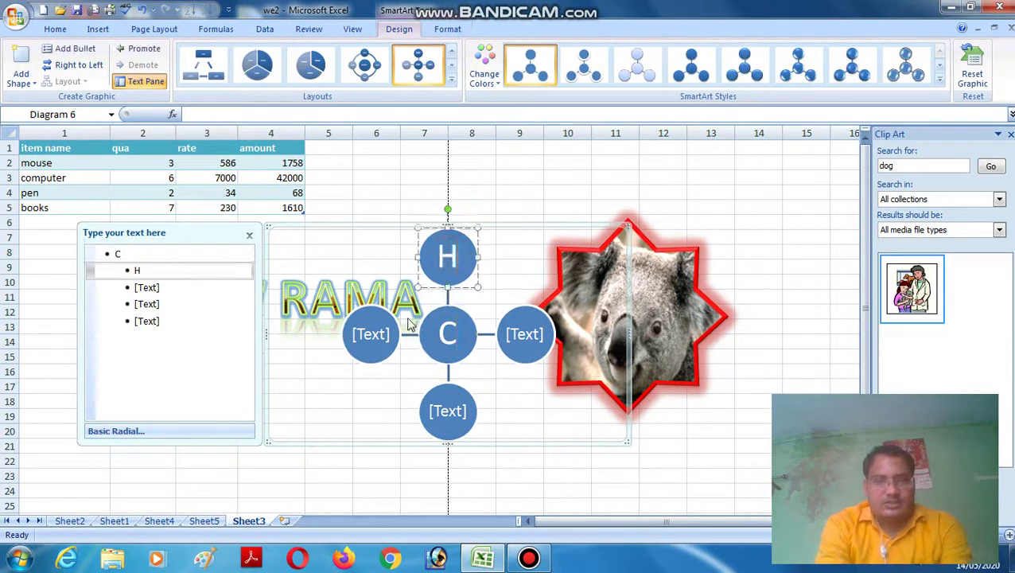
click(371, 335)
text(H)
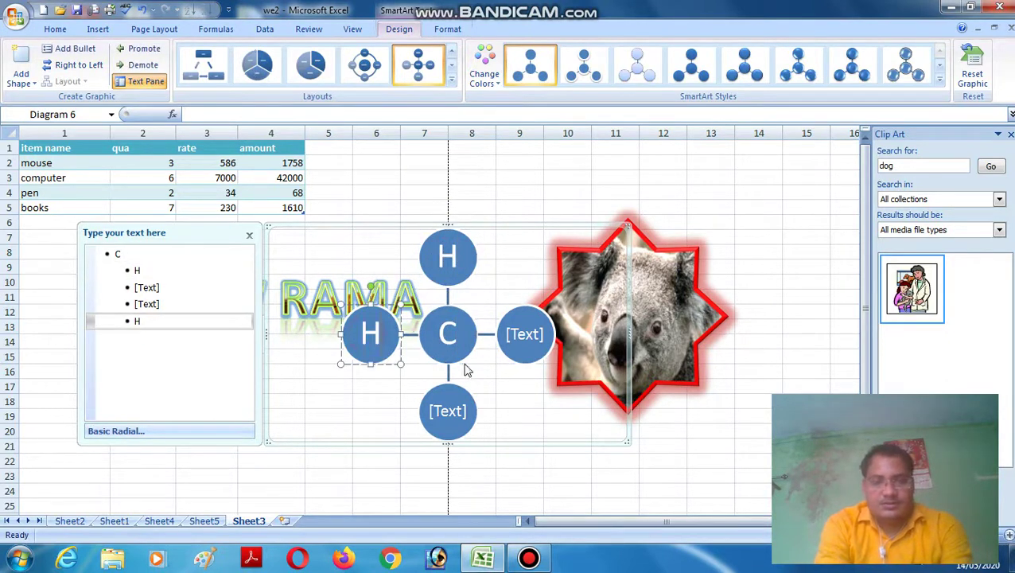
click(523, 335)
text(H)
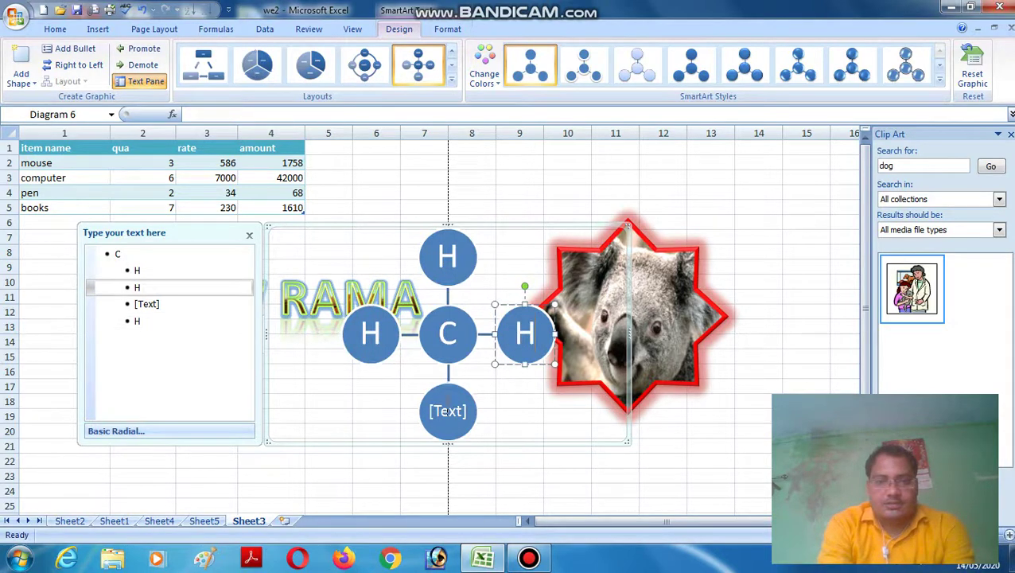
click(447, 413)
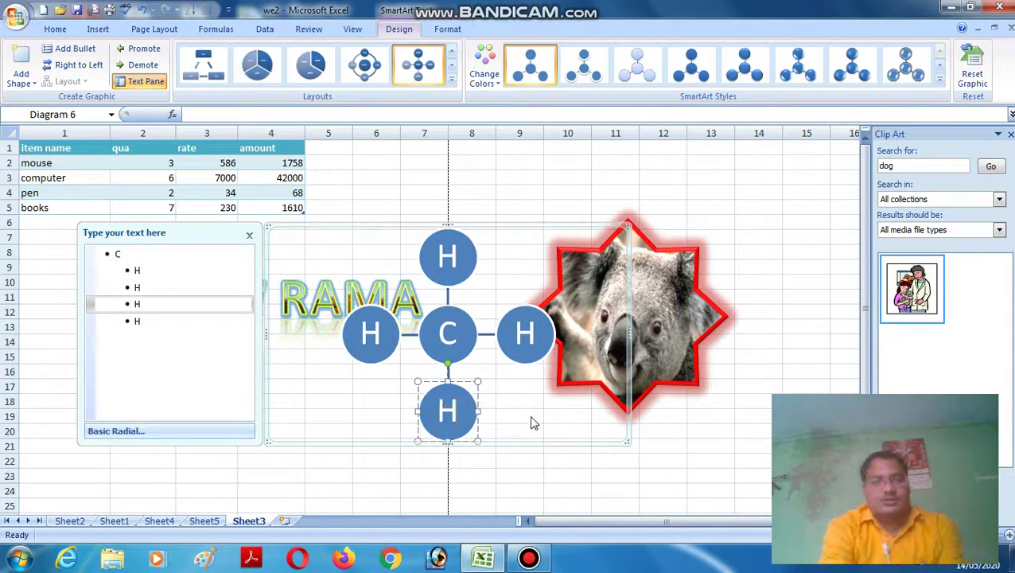